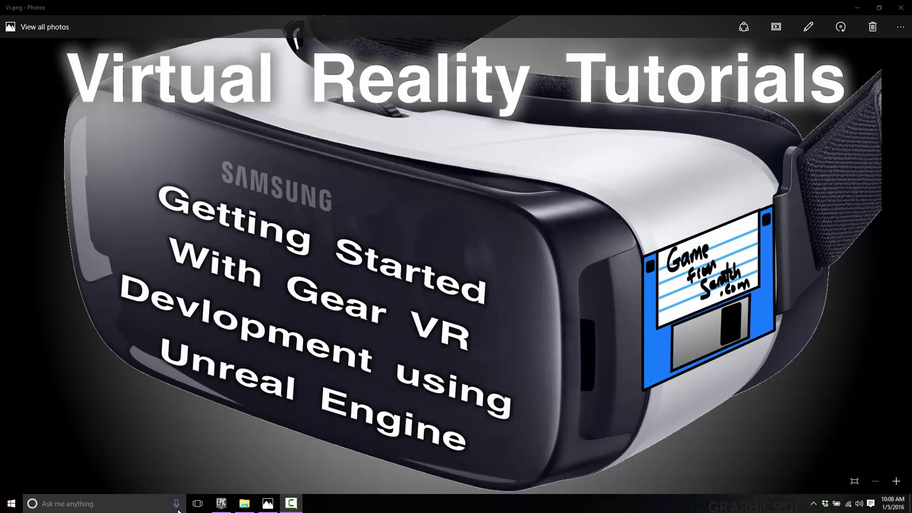
# Step: Launch Unreal Engine 4.10.1 and start a new project from the C++ First Person template
pyautogui.click(221, 503)
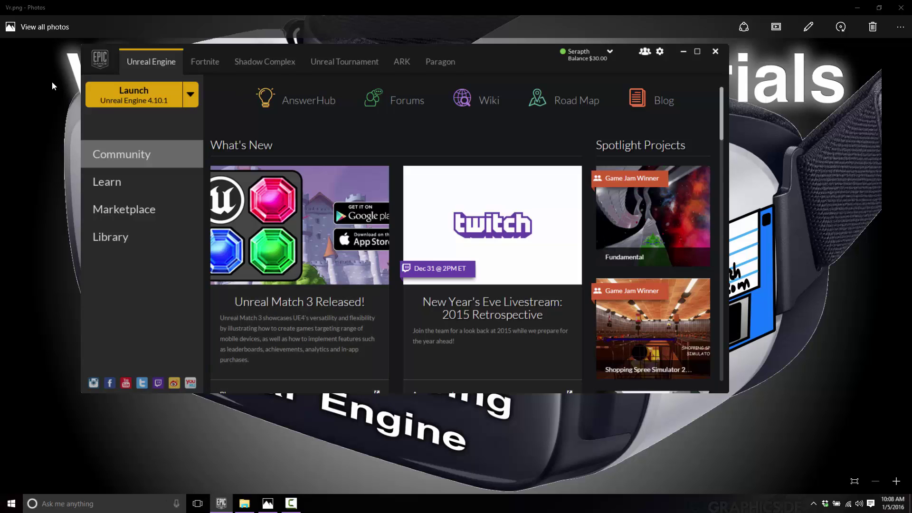
pyautogui.click(155, 97)
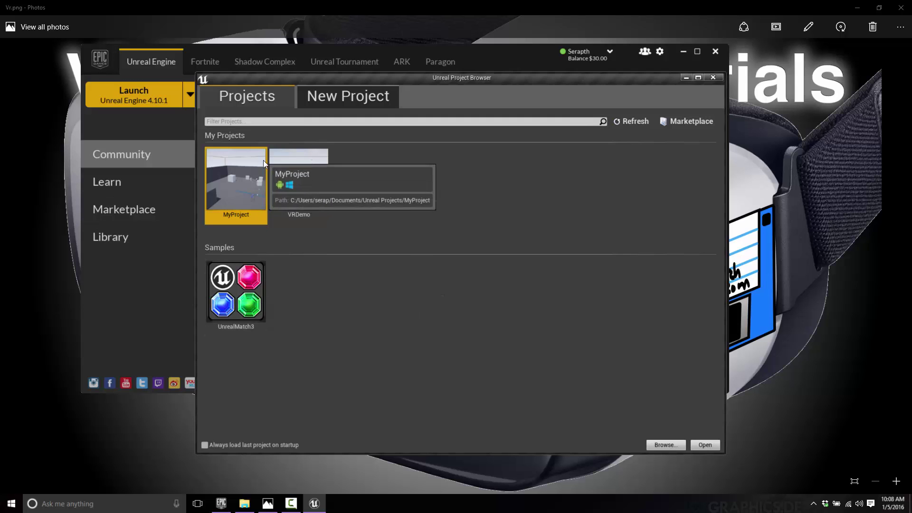
pyautogui.click(335, 93)
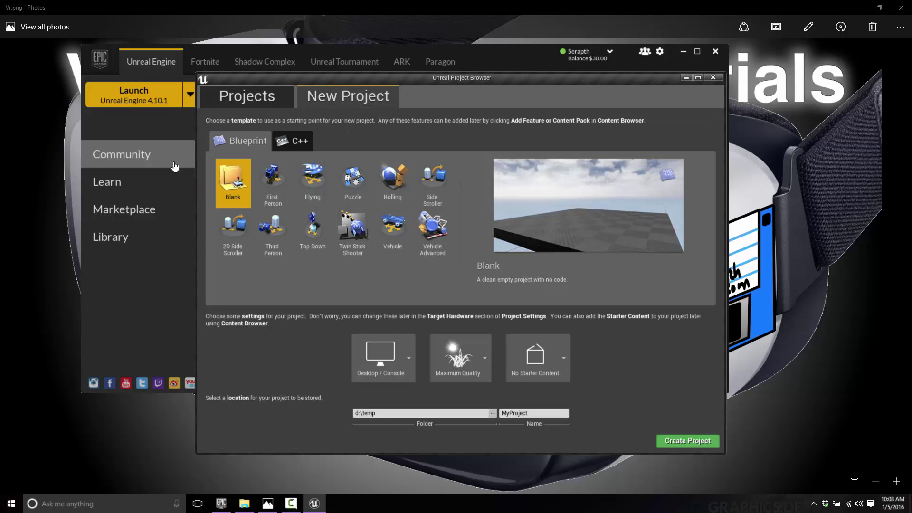
pyautogui.click(302, 138)
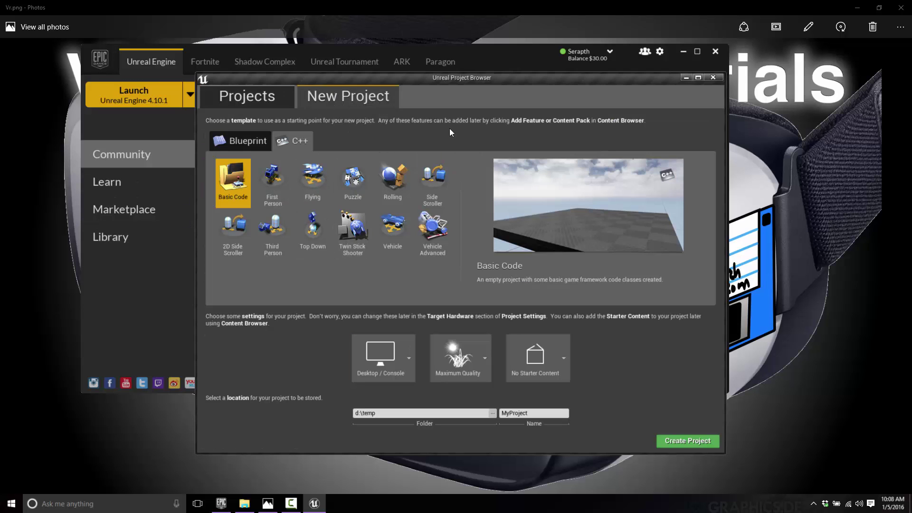
pyautogui.click(282, 177)
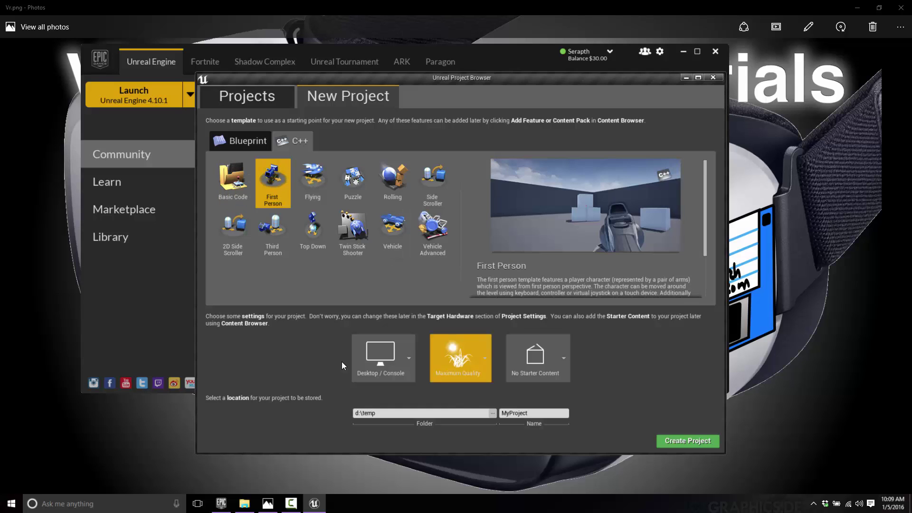
# Step: Target the new project at Mobile / Tablet hardware with Scalable 3D or 2D graphics
pyautogui.click(406, 357)
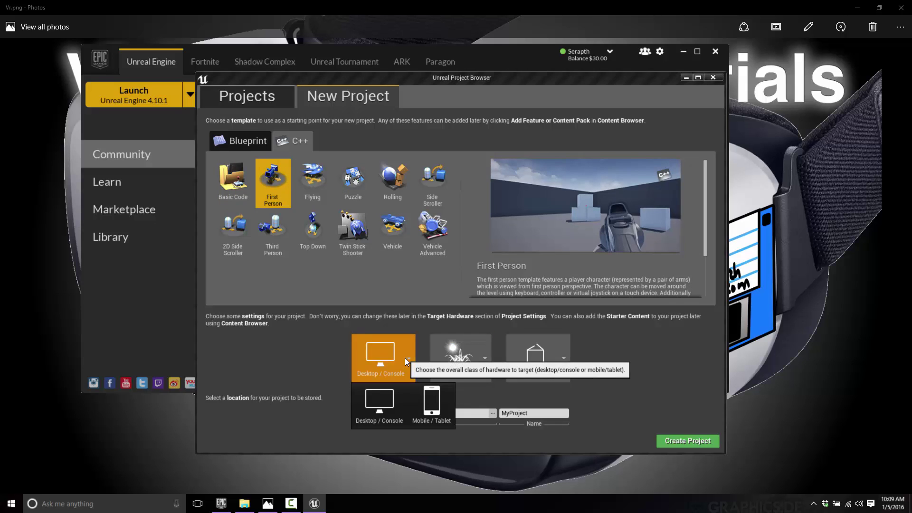
pyautogui.click(430, 401)
pyautogui.click(483, 357)
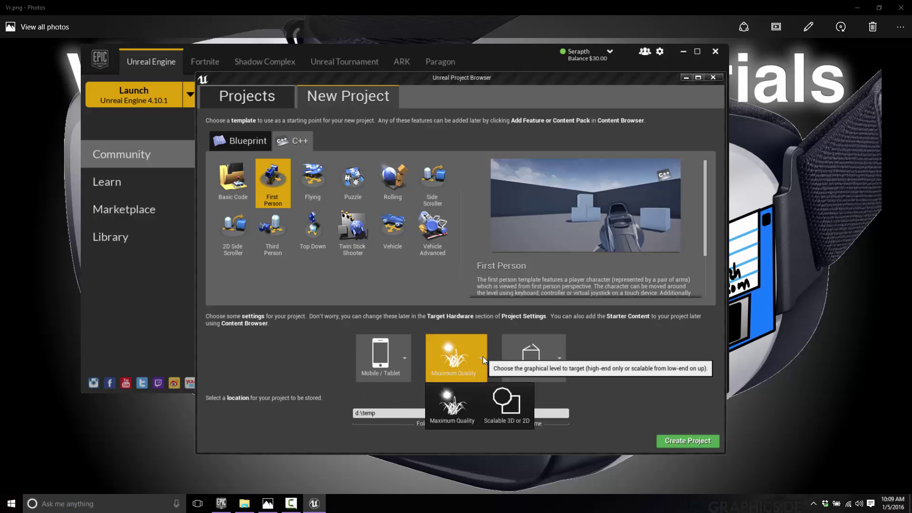
pyautogui.click(505, 404)
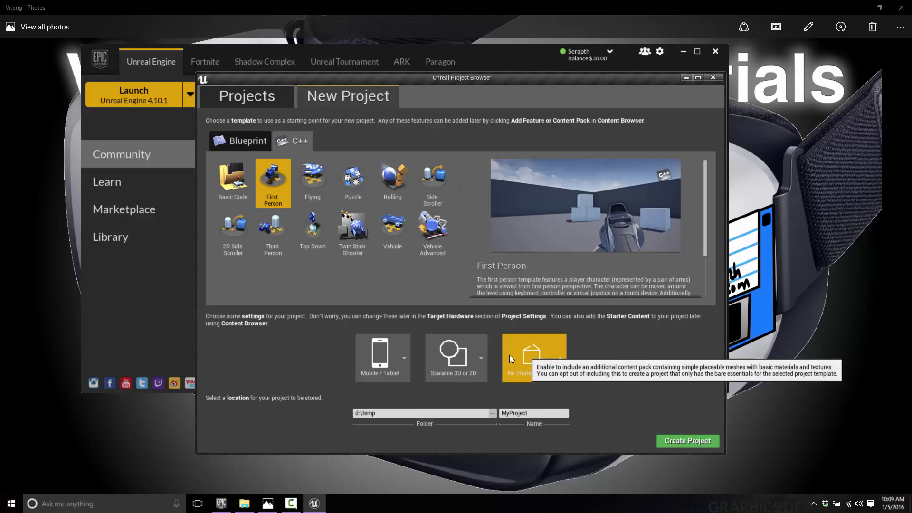
# Step: Name the project MyProject9210 and create it in the d:\temp folder
pyautogui.click(547, 412)
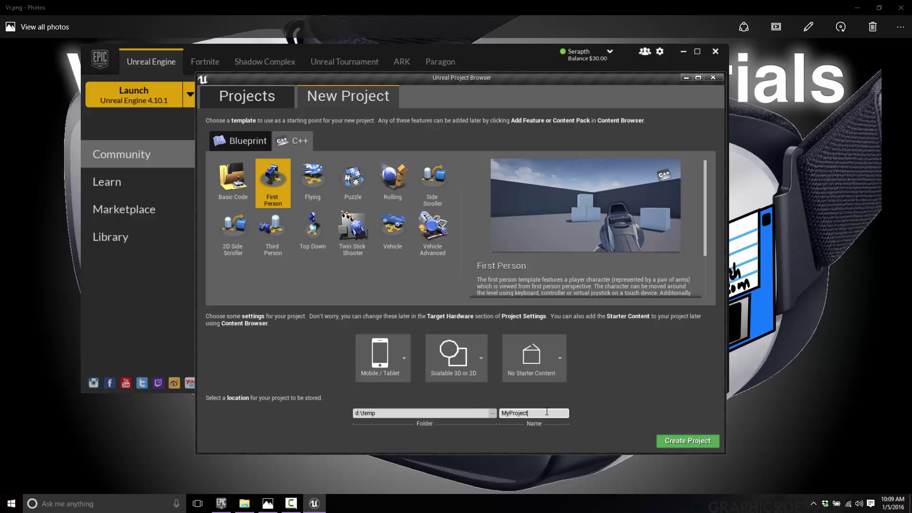
pyautogui.write('9210')
pyautogui.click(679, 437)
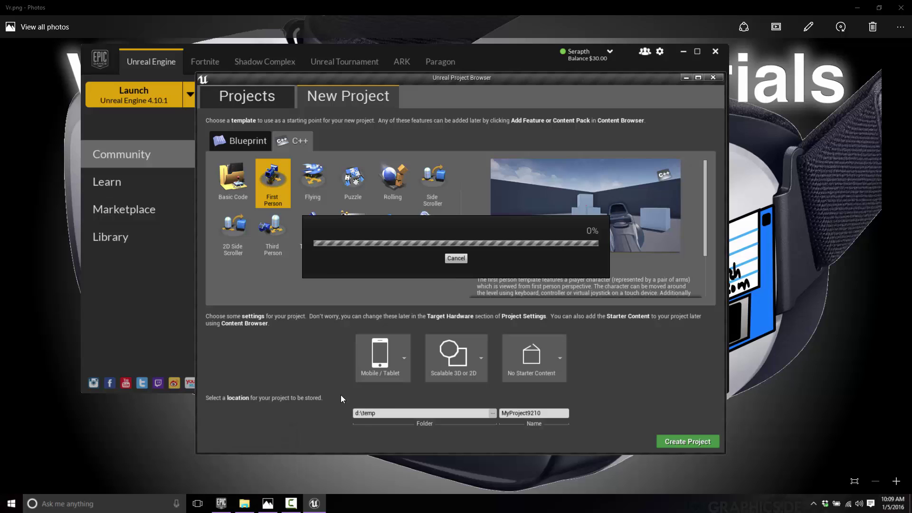
pyautogui.click(291, 503)
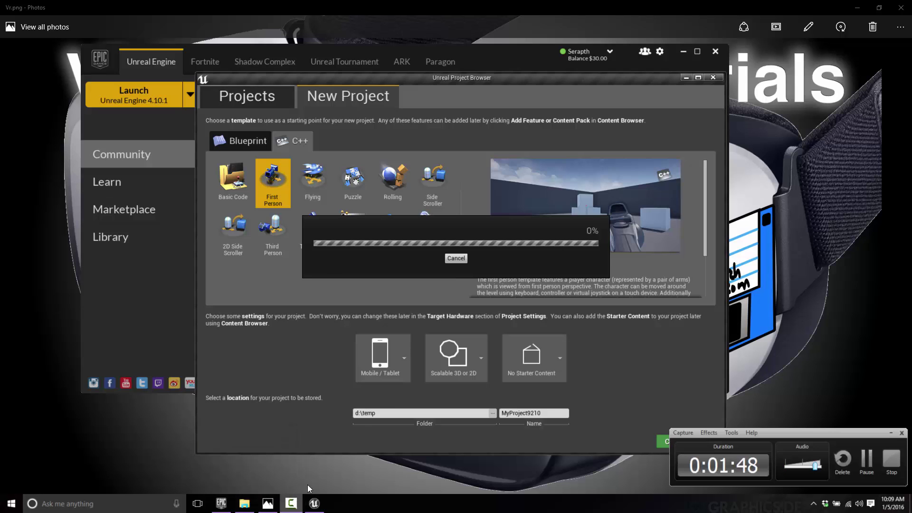
pyautogui.click(866, 460)
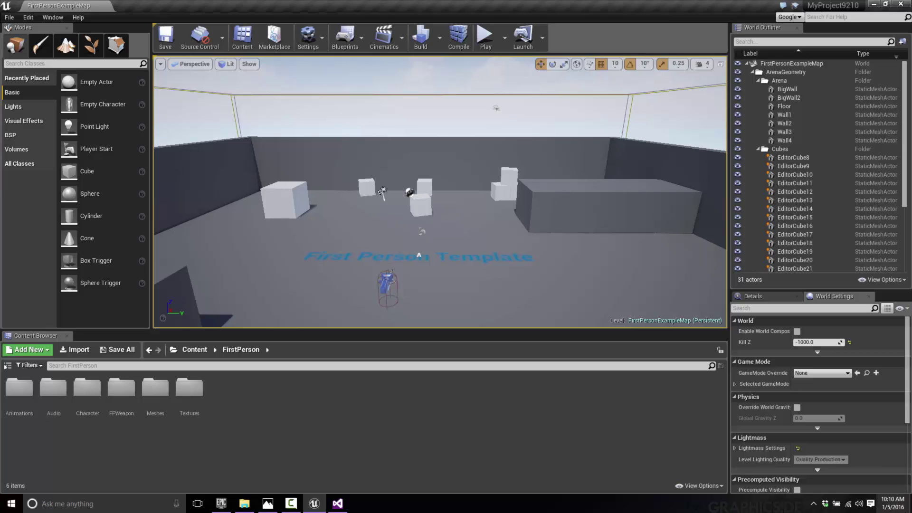
# Step: Review the built-in Virtual Reality plugins to check whether Gear VR and Oculus support are enabled, and close the plugin list
pyautogui.click(28, 17)
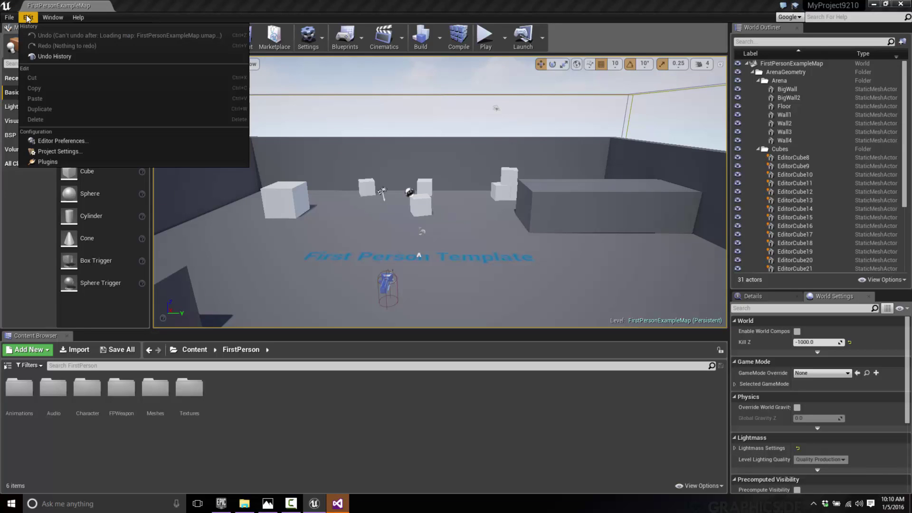
pyautogui.click(50, 162)
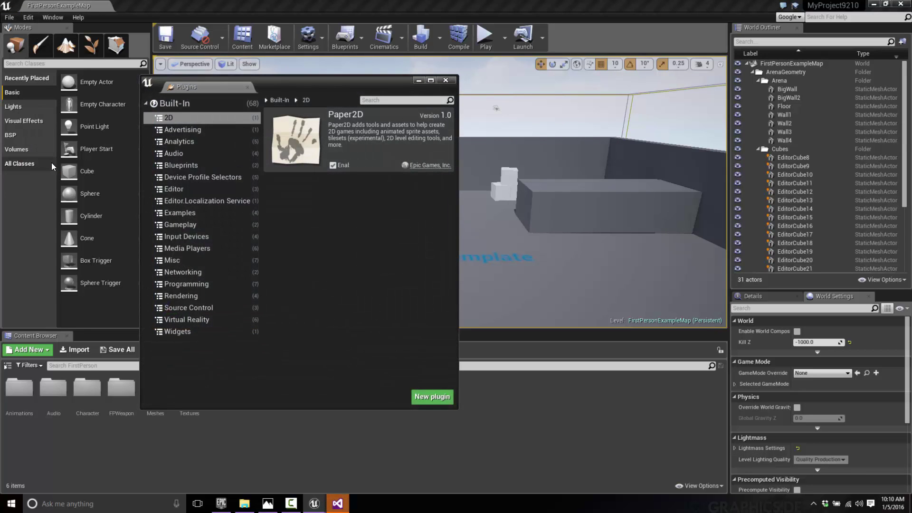
pyautogui.click(28, 17)
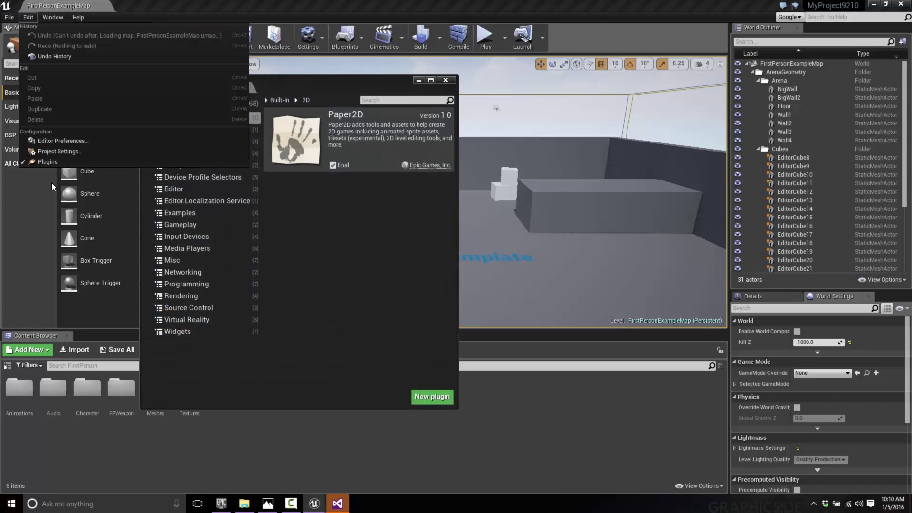
pyautogui.click(47, 162)
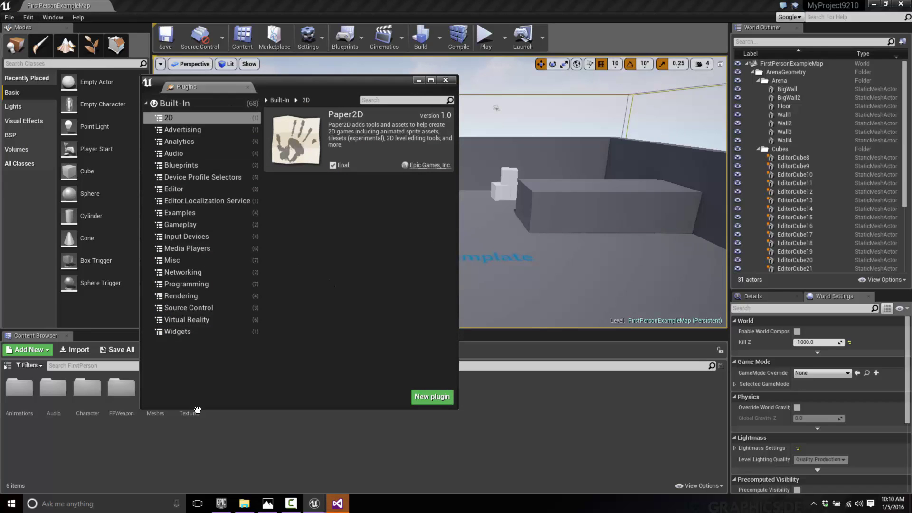
pyautogui.click(191, 320)
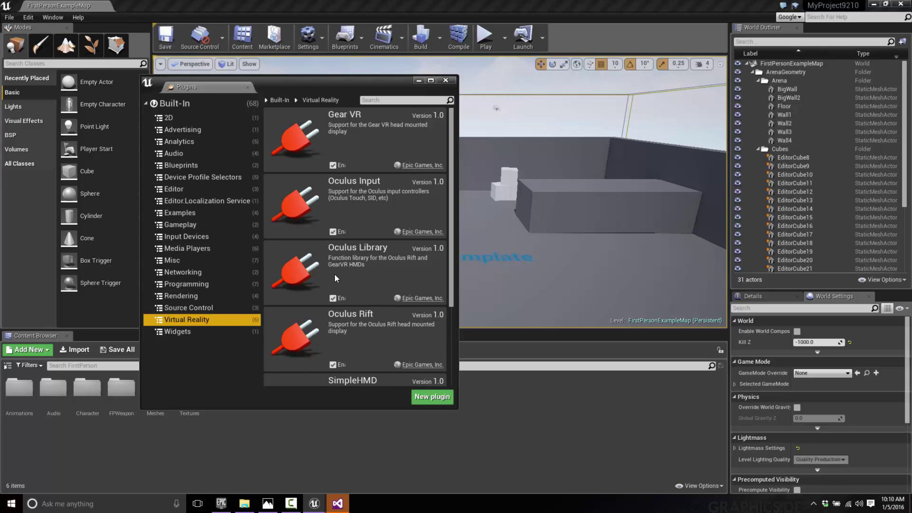
pyautogui.scroll(-3, 367, 279)
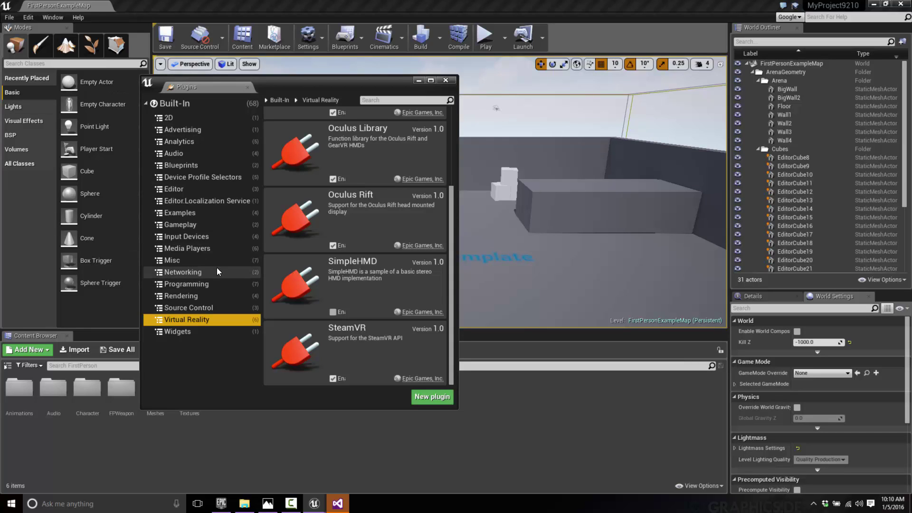
pyautogui.scroll(3, 423, 192)
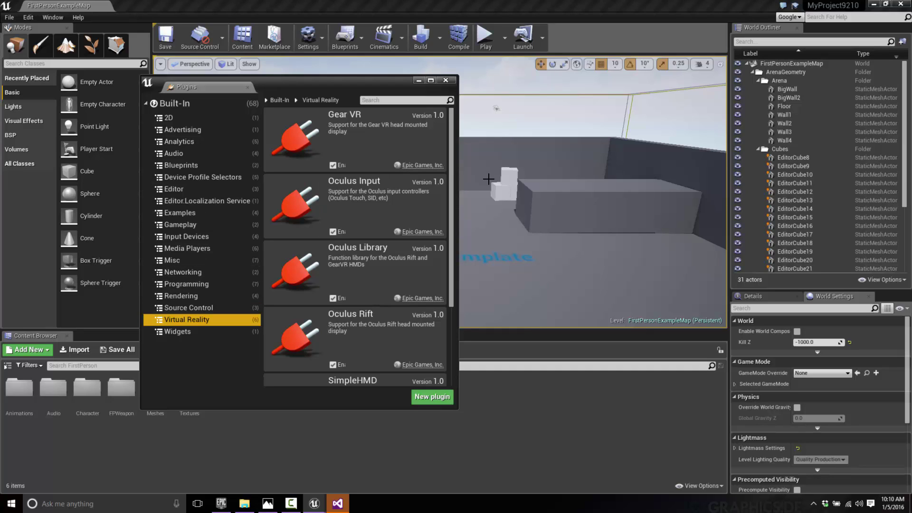
pyautogui.click(451, 81)
# Step: Examine the Android SDK, NDK, ANT and Java locations and API levels in the project settings
pyautogui.click(28, 17)
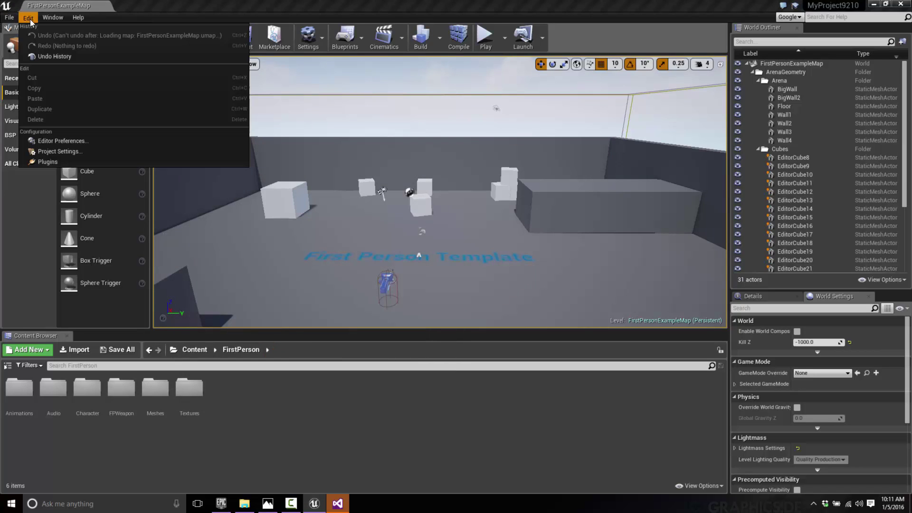
pyautogui.click(76, 152)
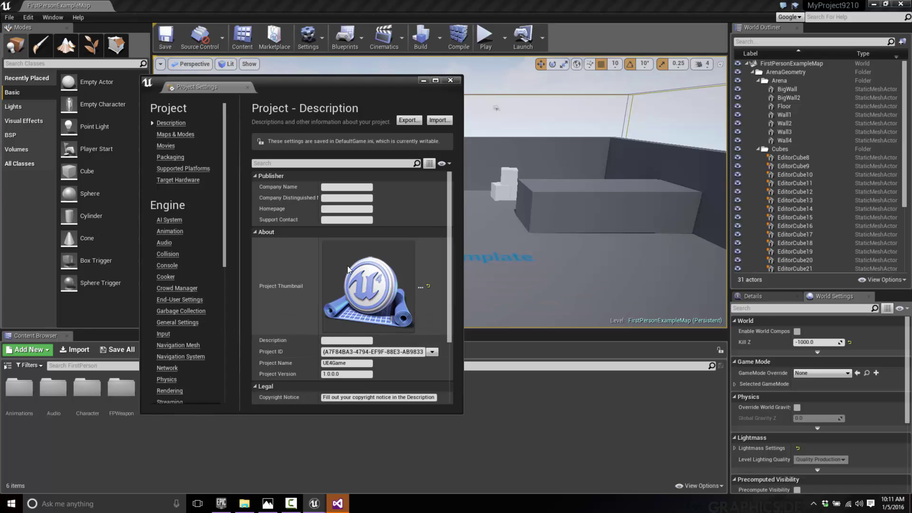
pyautogui.scroll(-1, 212, 249)
pyautogui.scroll(-10, 212, 248)
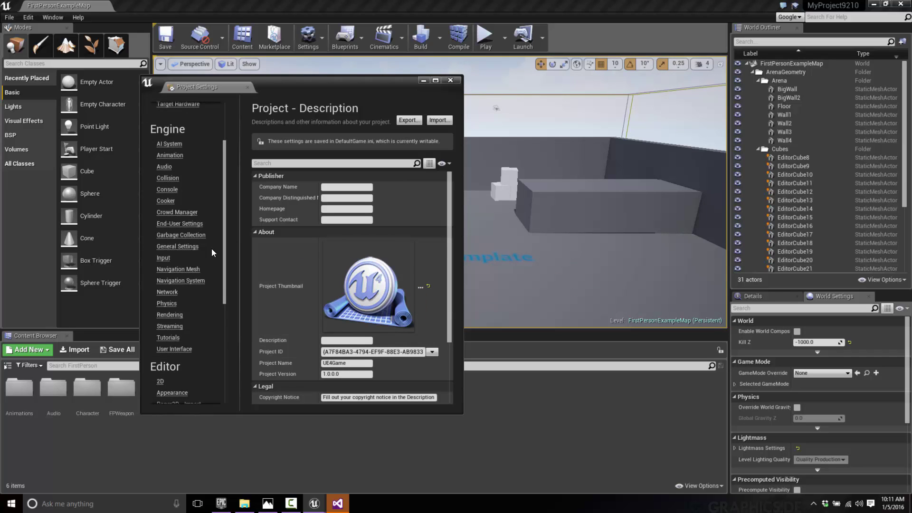
pyautogui.scroll(-3, 204, 268)
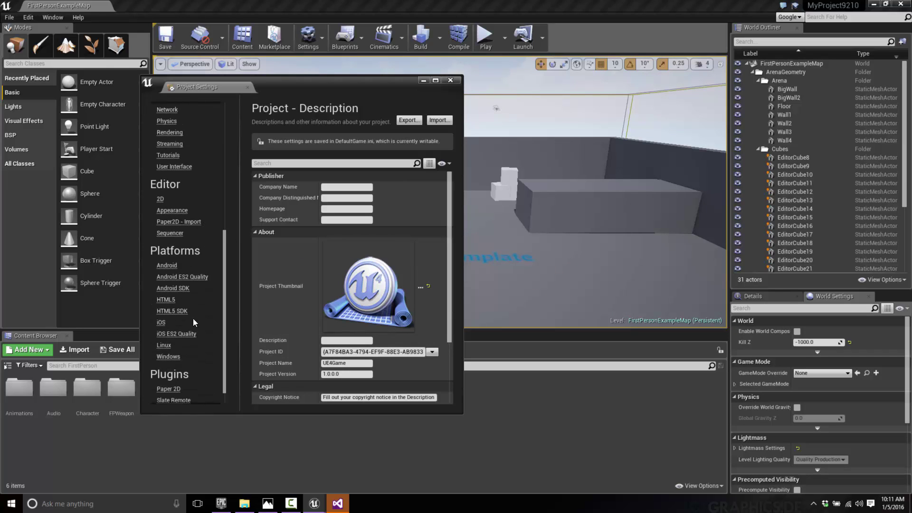
pyautogui.click(160, 287)
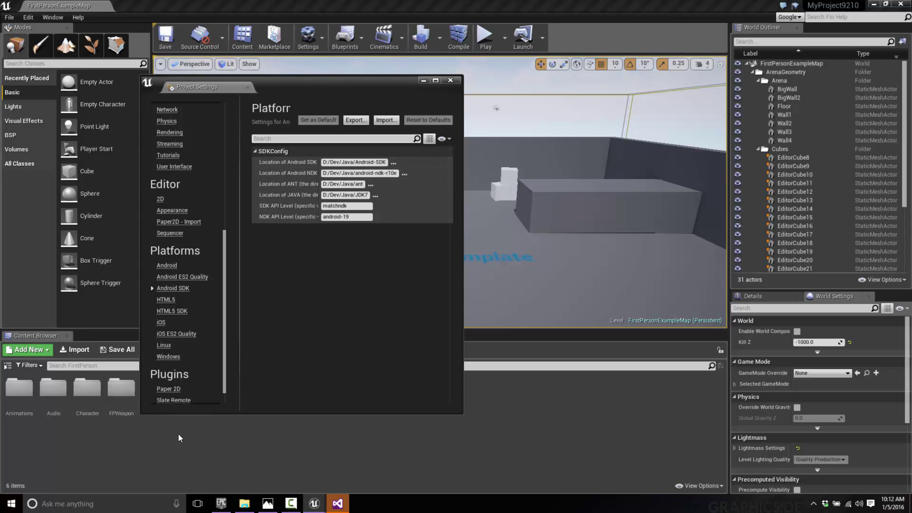
pyautogui.scroll(-1, 216, 359)
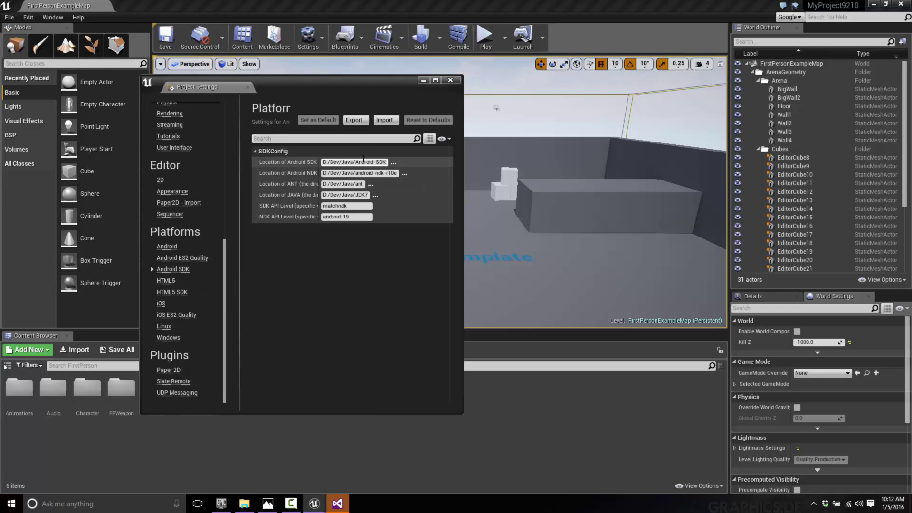
# Step: Widen the Project Settings window on the Android platform page and set the target and minimum SDK versions to 19
pyautogui.click(167, 247)
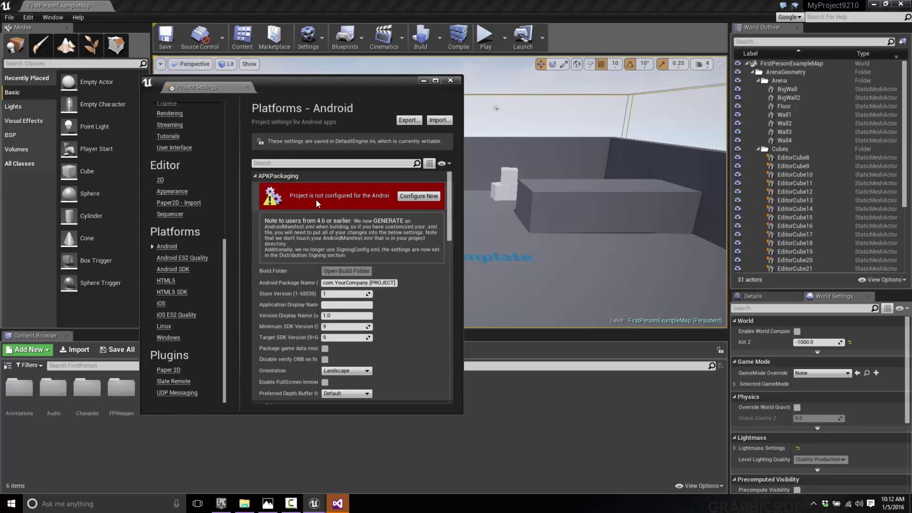
pyautogui.scroll(-3, 414, 339)
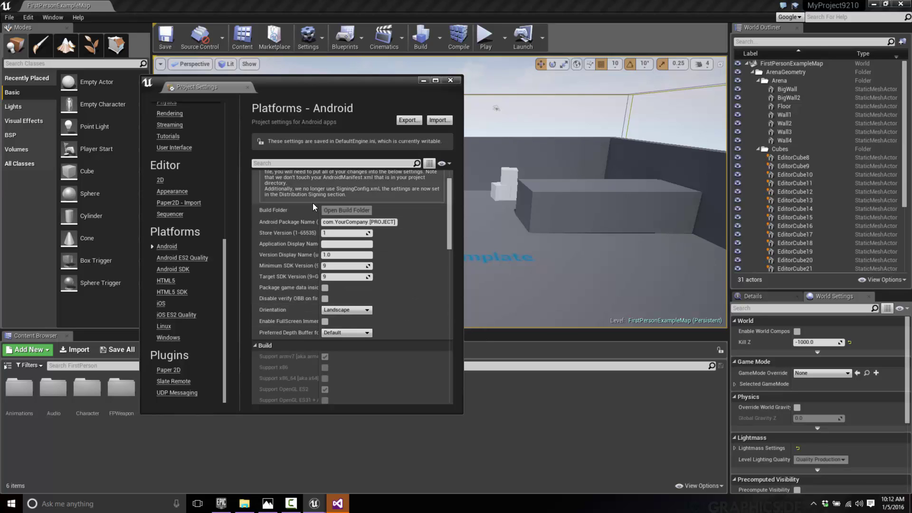
pyautogui.click(464, 173)
pyautogui.moveTo(462, 174); pyautogui.dragTo(721, 204)
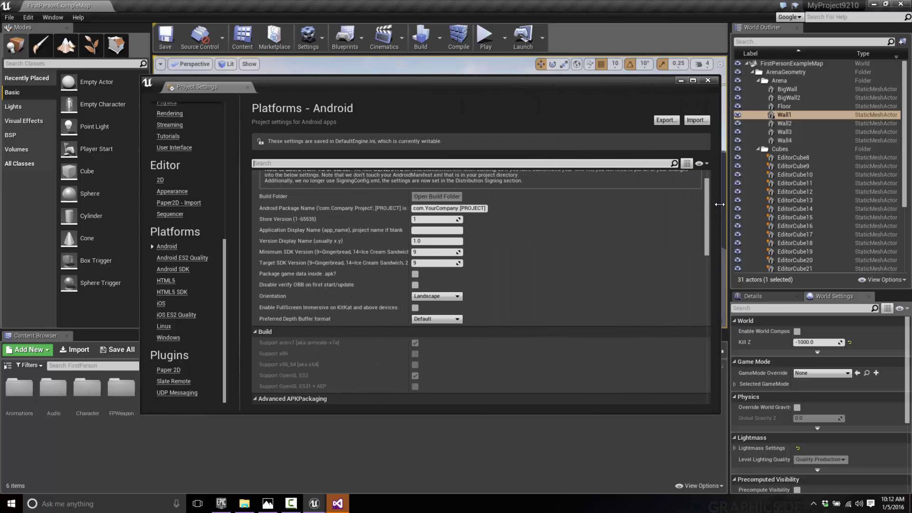
pyautogui.scroll(2, 380, 290)
pyautogui.scroll(1, 381, 294)
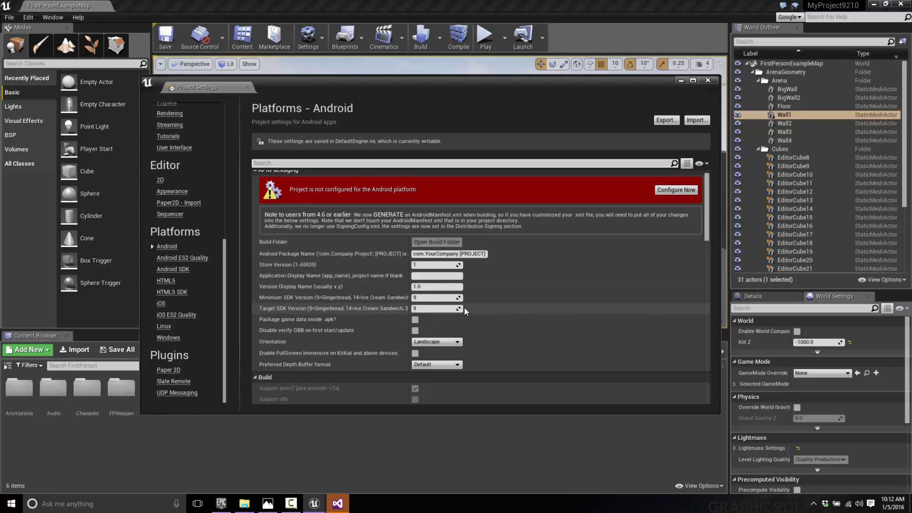
pyautogui.click(452, 309)
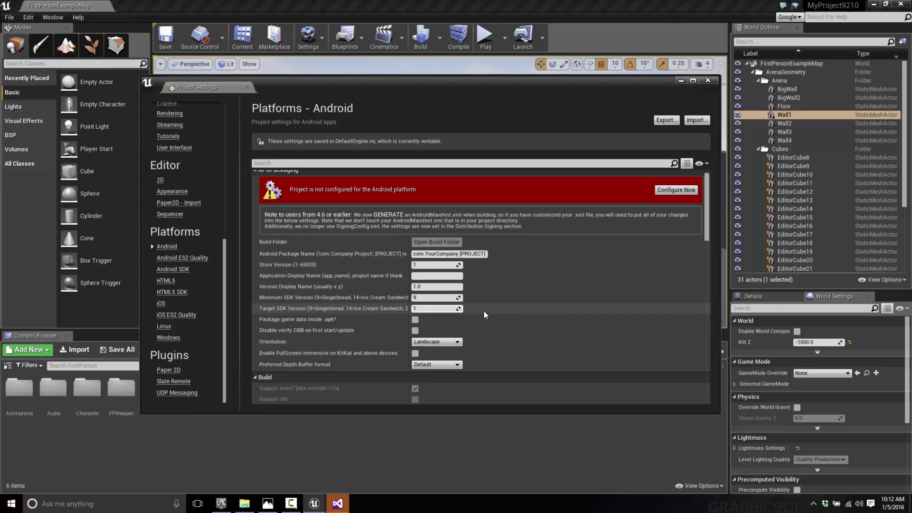
pyautogui.press('Return')
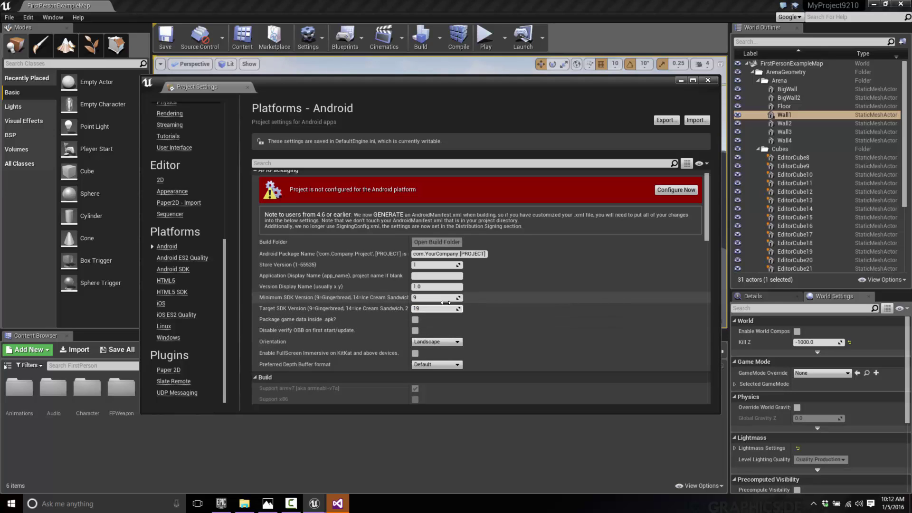
pyautogui.click(424, 298)
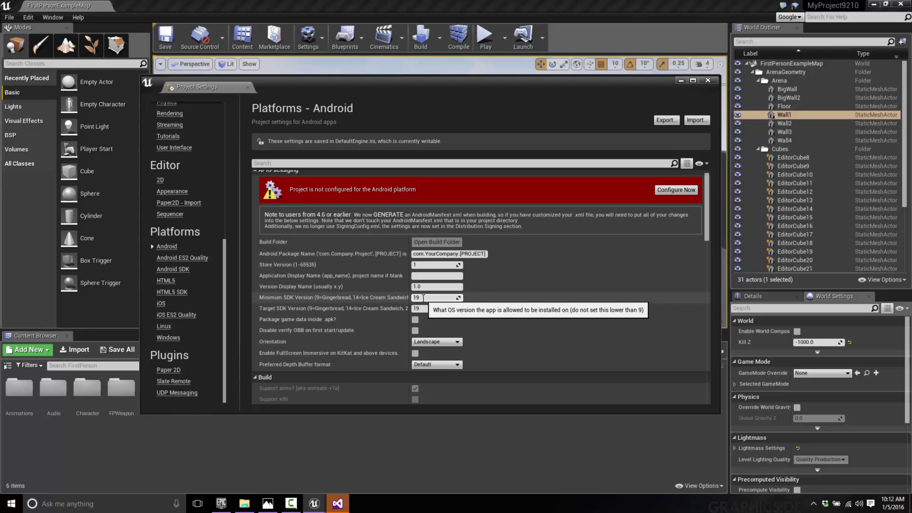
# Step: Enable configuring the AndroidManifest for deployment to GearVR in the Android advanced APK packaging settings
pyautogui.scroll(-5, 568, 298)
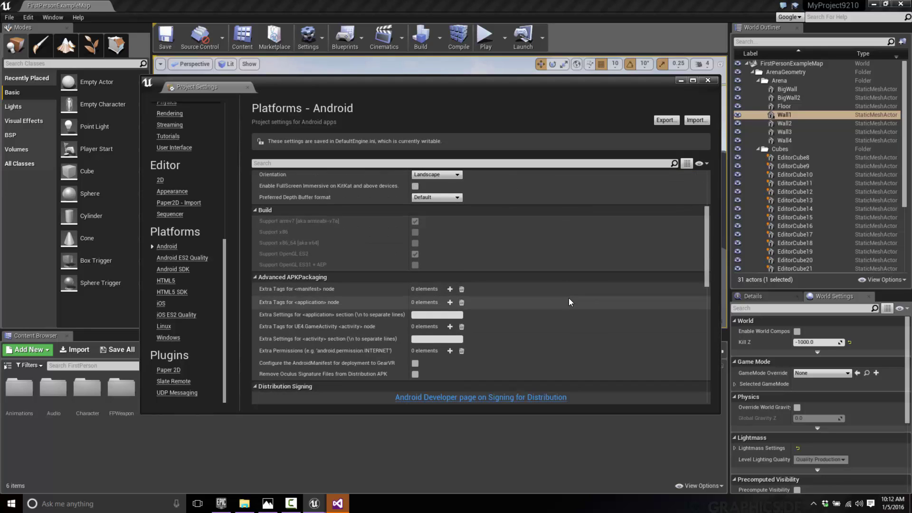
pyautogui.scroll(-2, 568, 302)
pyautogui.scroll(-1, 569, 298)
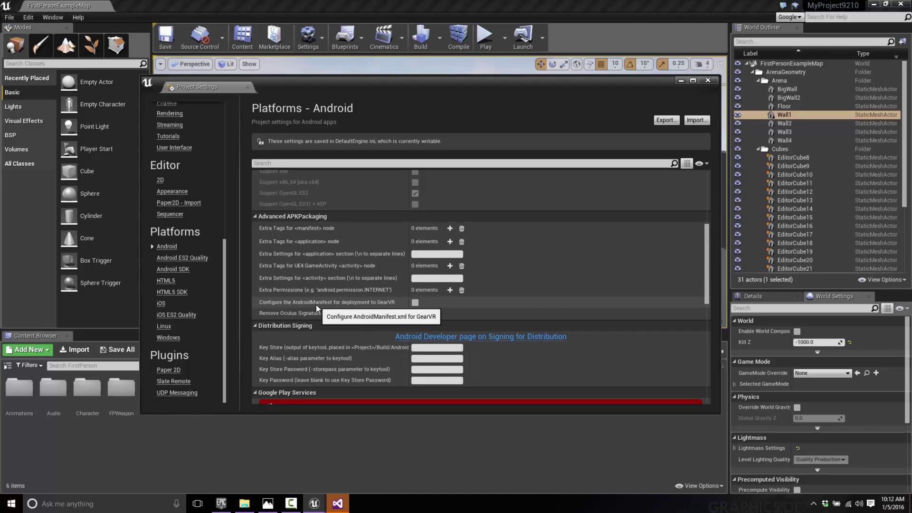
pyautogui.click(415, 303)
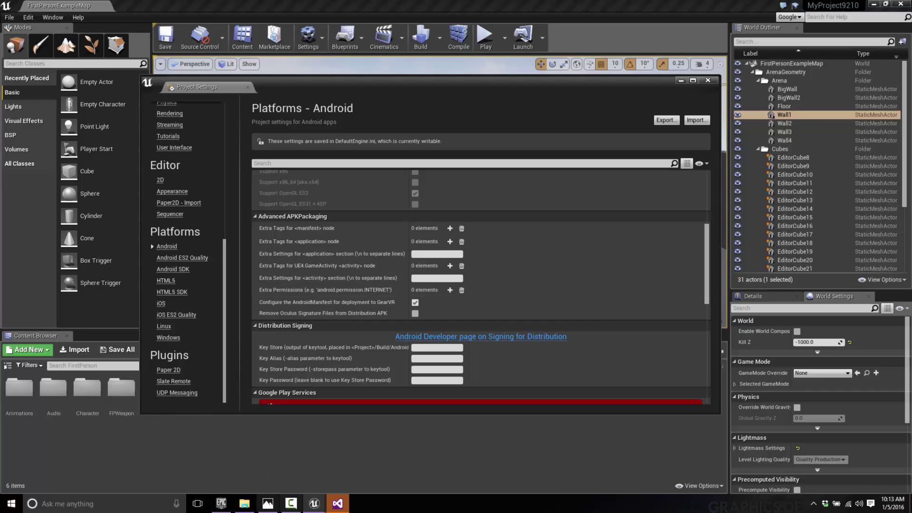
# Step: Switch to Chrome, open developer.oculus.com/downloads/ and bring up the Oculus Signature File (osig) Generator with its Device ID field active
pyautogui.click(11, 503)
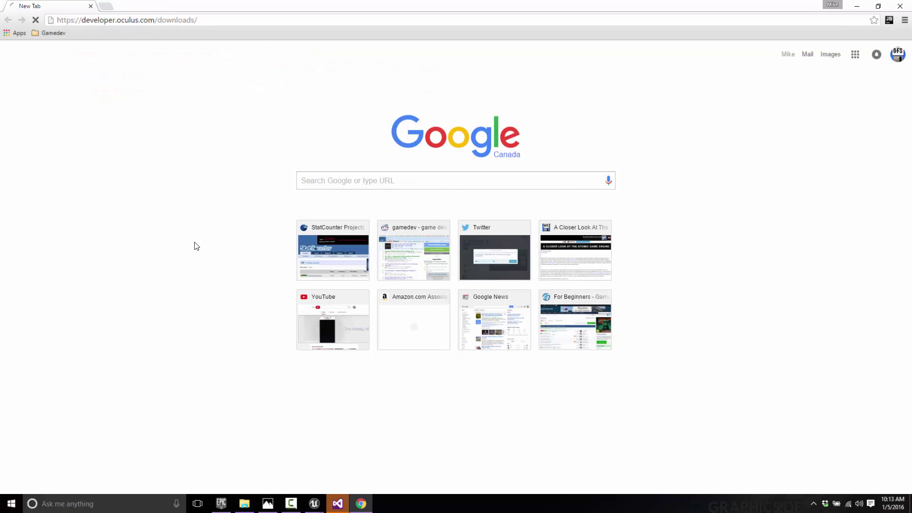
pyautogui.click(154, 20)
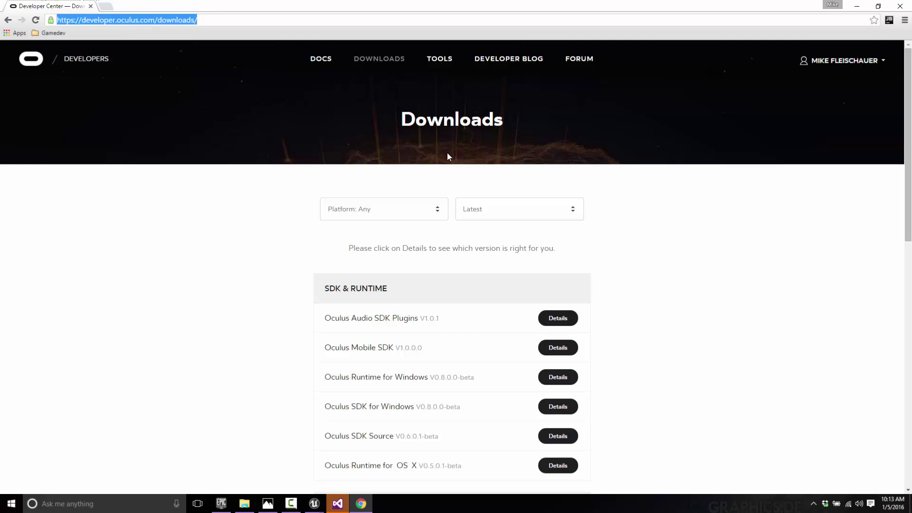
pyautogui.click(439, 60)
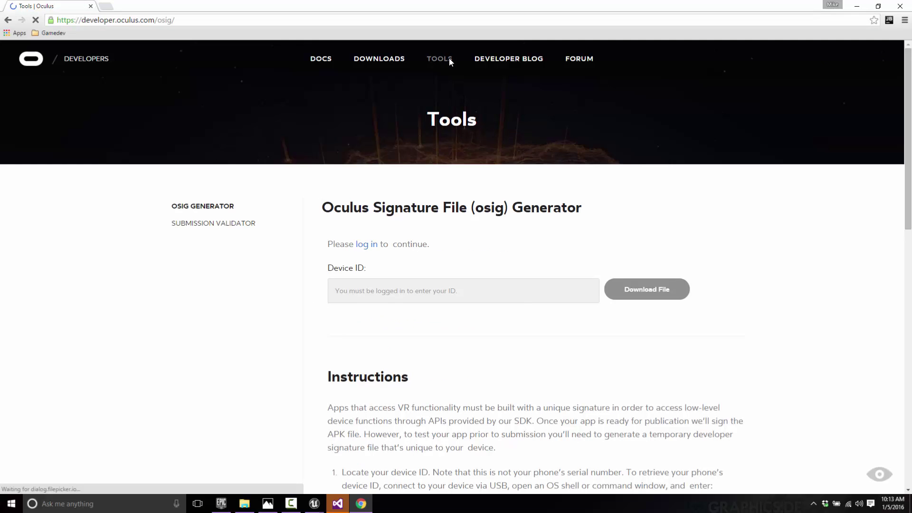
pyautogui.moveTo(323, 208); pyautogui.dragTo(475, 209)
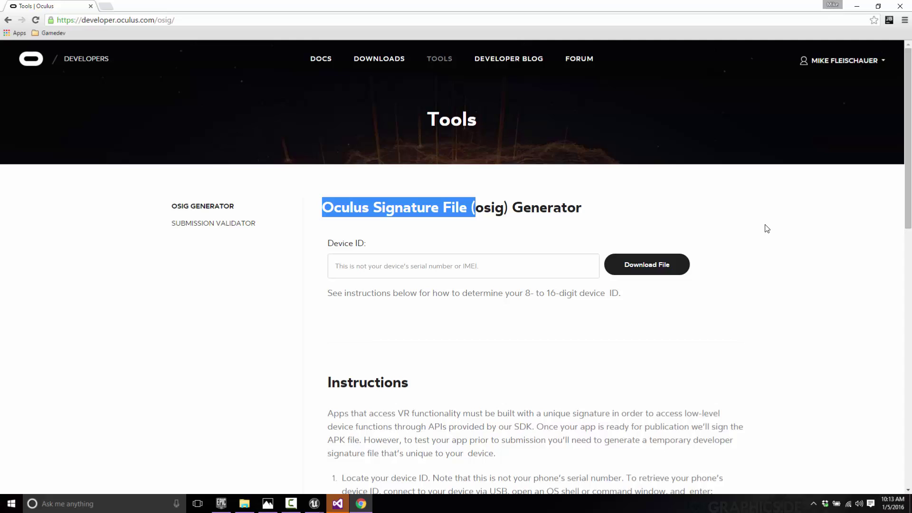
pyautogui.click(444, 265)
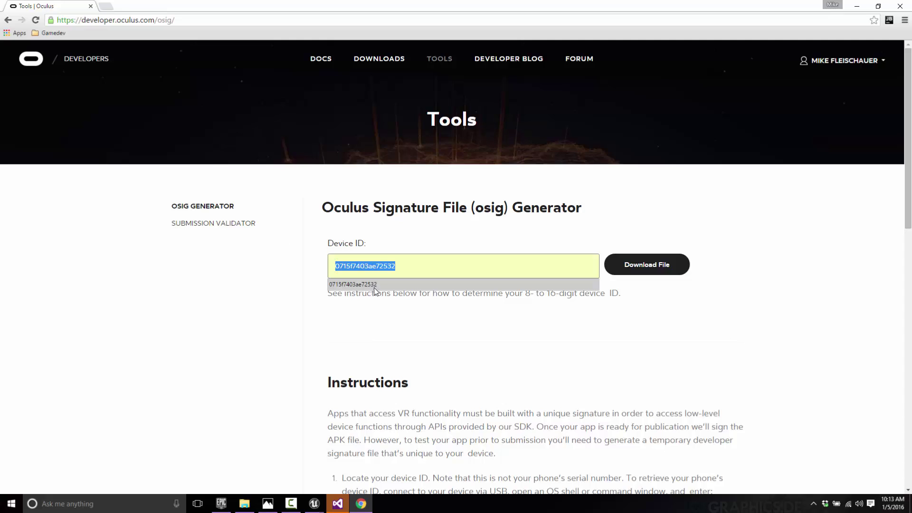
pyautogui.press('Escape')
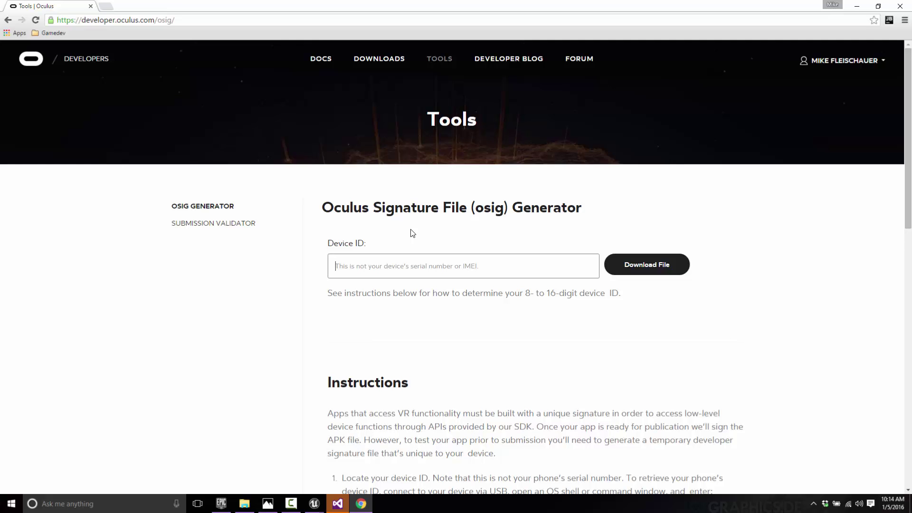
# Step: Switch to a new Command Prompt window and change to the D: drive
pyautogui.press('super')
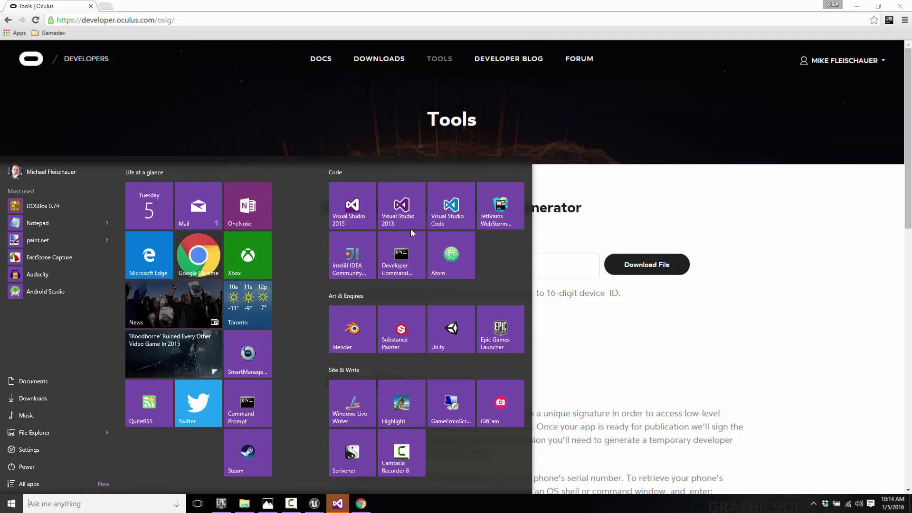
pyautogui.write('cmd')
pyautogui.press('Return')
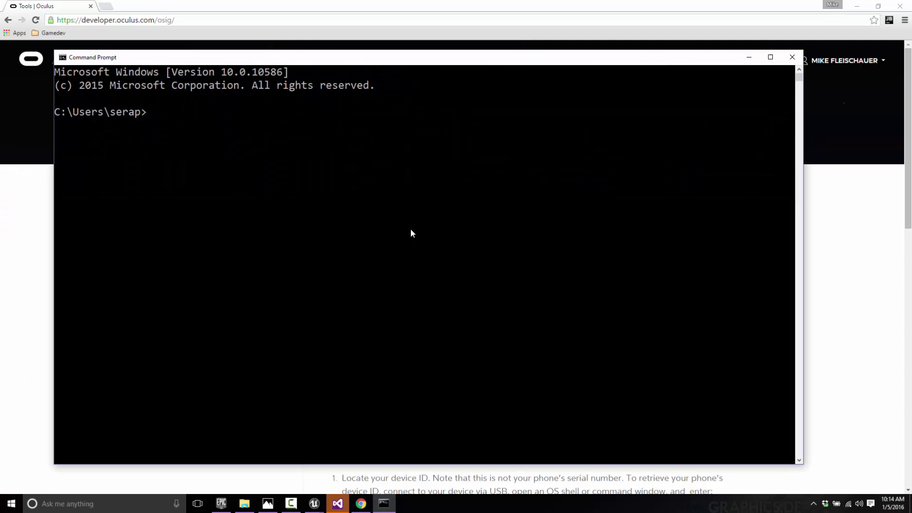
pyautogui.write('c')
pyautogui.press('BackSpace')
pyautogui.write('d:')
pyautogui.press('Return')
# Step: Change the working directory to dev\java\Android-SDK and into its platform-tools folder
pyautogui.write('cd dev\\java\\a')
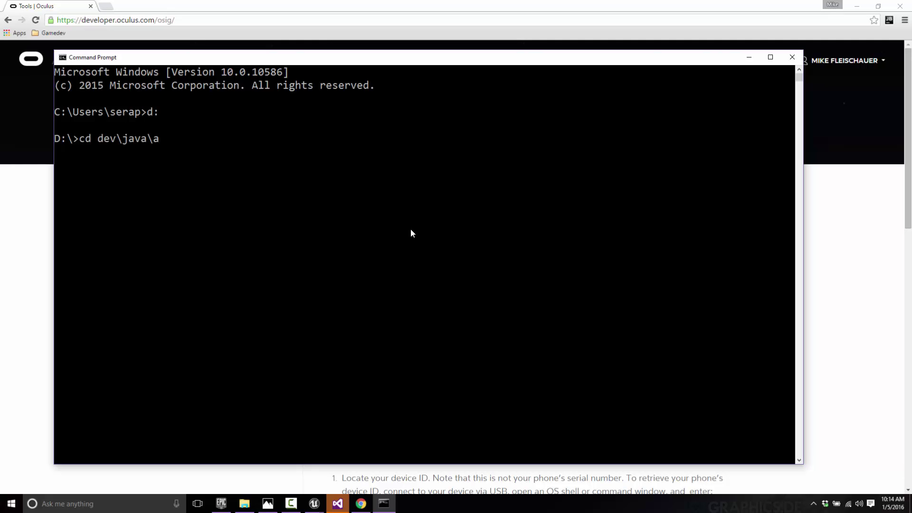
pyautogui.press('Tab')
pyautogui.press('Tab')
pyautogui.press('Return')
pyautogui.write('cd pl')
pyautogui.press('Tab')
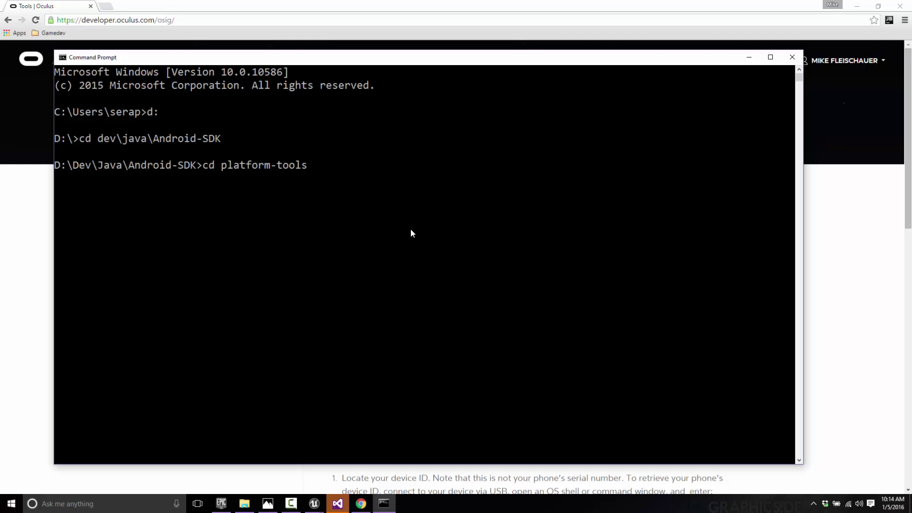
pyautogui.press('Return')
# Step: List the platform-tools files matching a* and run adb devices to check for attached devices
pyautogui.write('dir')
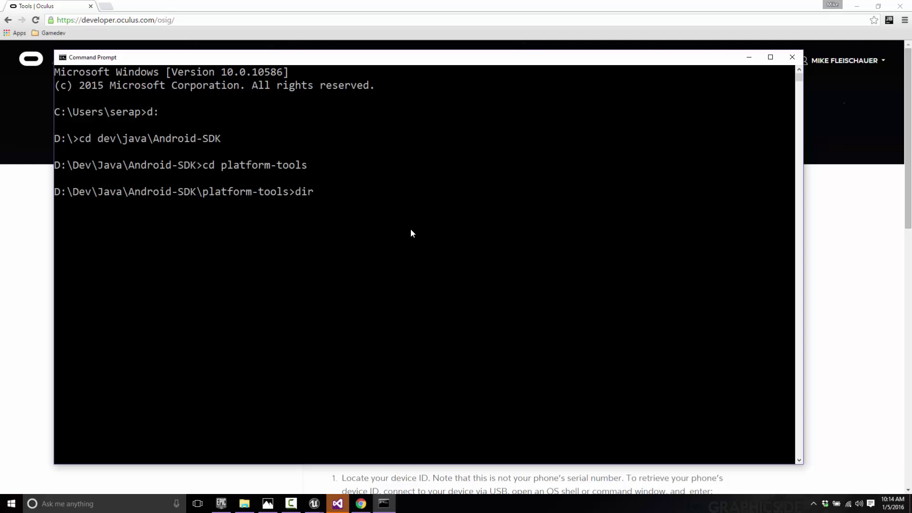
pyautogui.write(' a*')
pyautogui.press('Return')
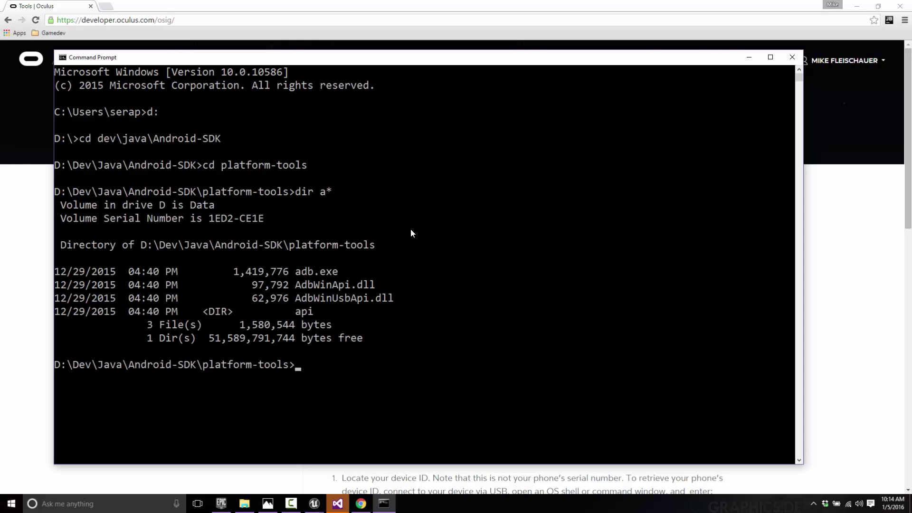
pyautogui.write('adb devices')
pyautogui.press('Return')
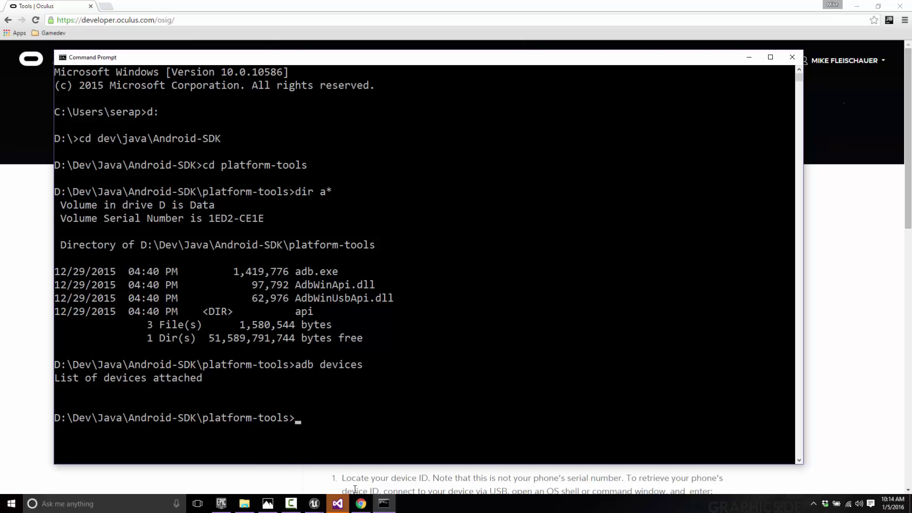
pyautogui.click(292, 504)
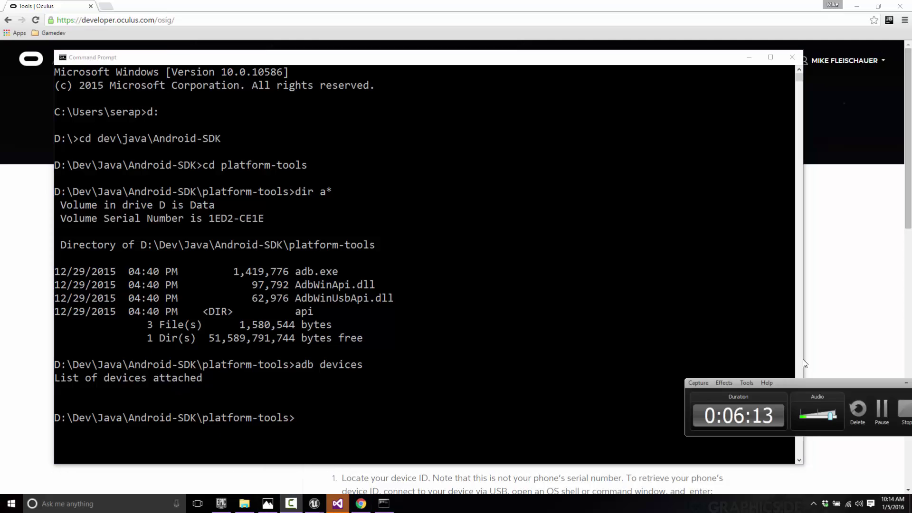
pyautogui.click(885, 416)
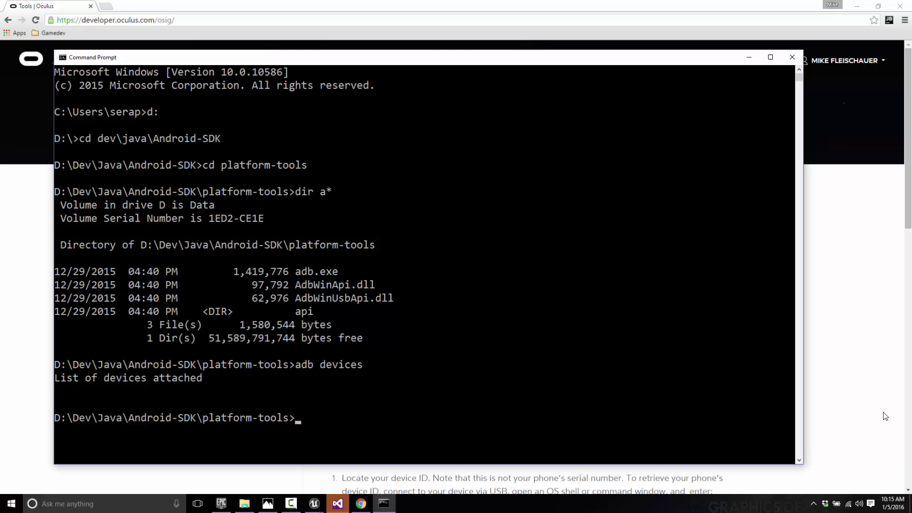
# Step: Run adb devices again to obtain the phone's device ID and switch back to the osig generator page in Chrome
pyautogui.press('Up')
pyautogui.press('Return')
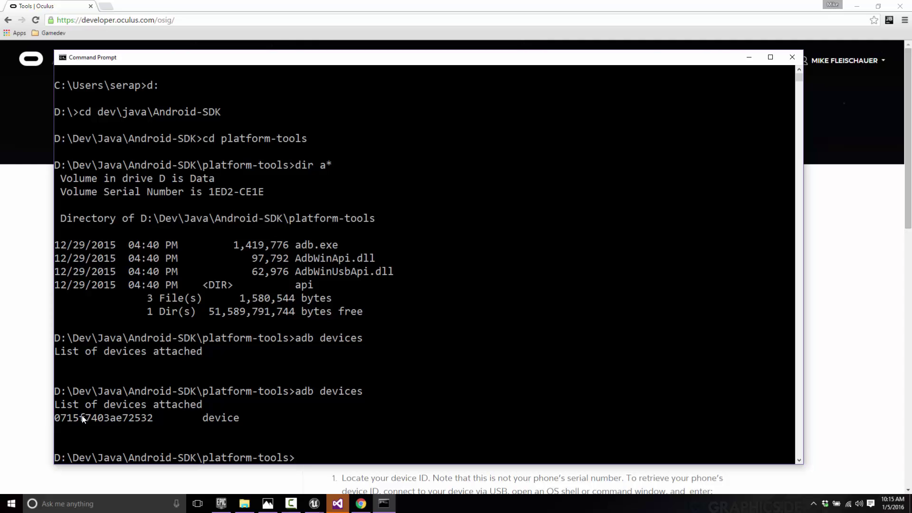
pyautogui.click(361, 503)
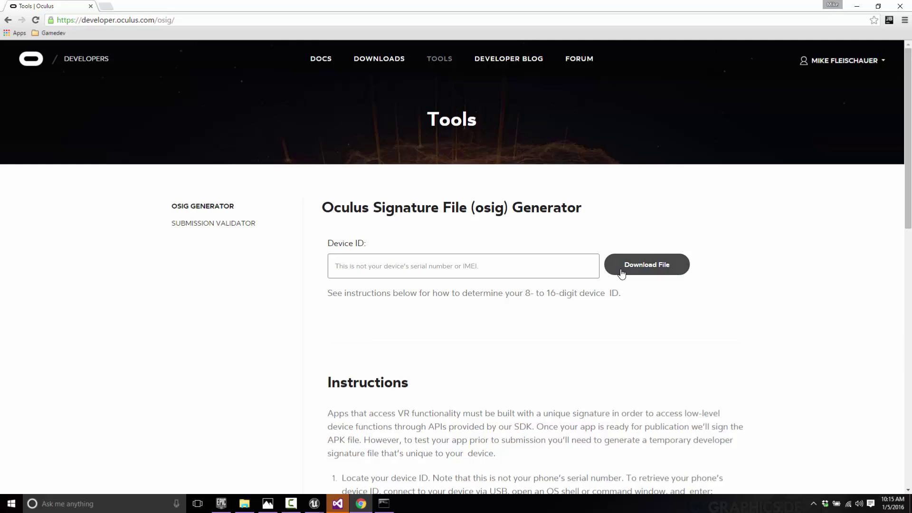
# Step: Switch to File Explorer and select the first oculussig signature file in the Downloads folder
pyautogui.click(244, 503)
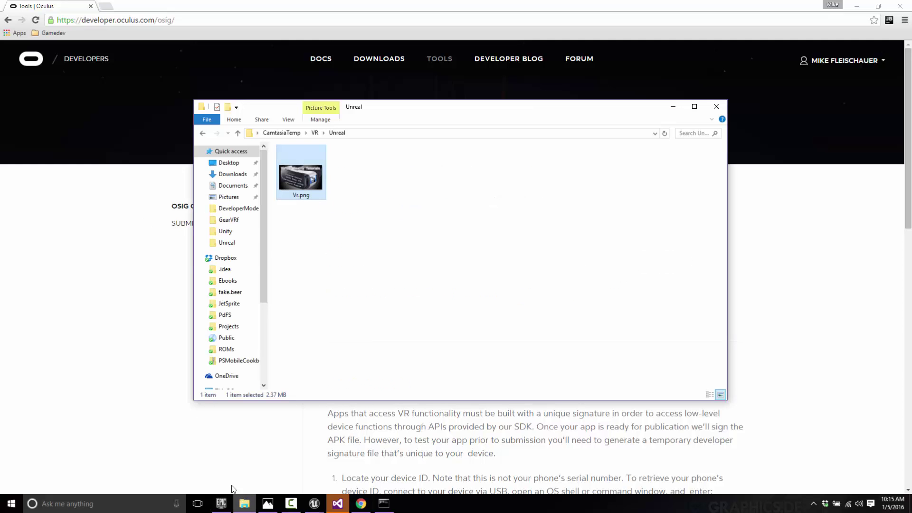
pyautogui.click(233, 175)
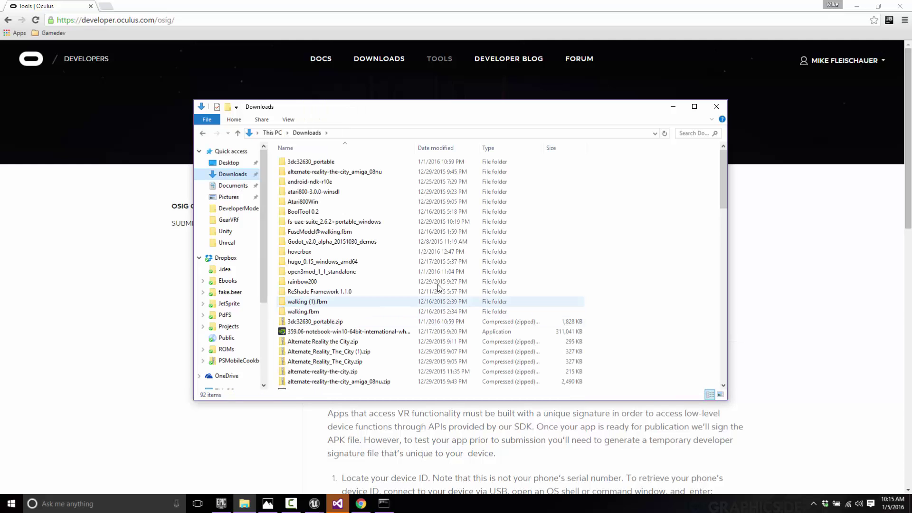
pyautogui.scroll(-12, 401, 277)
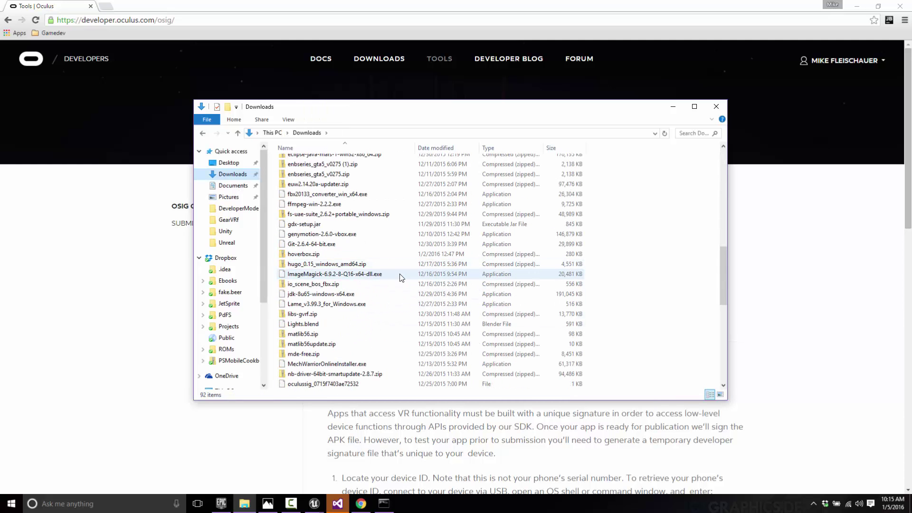
pyautogui.scroll(-1, 390, 285)
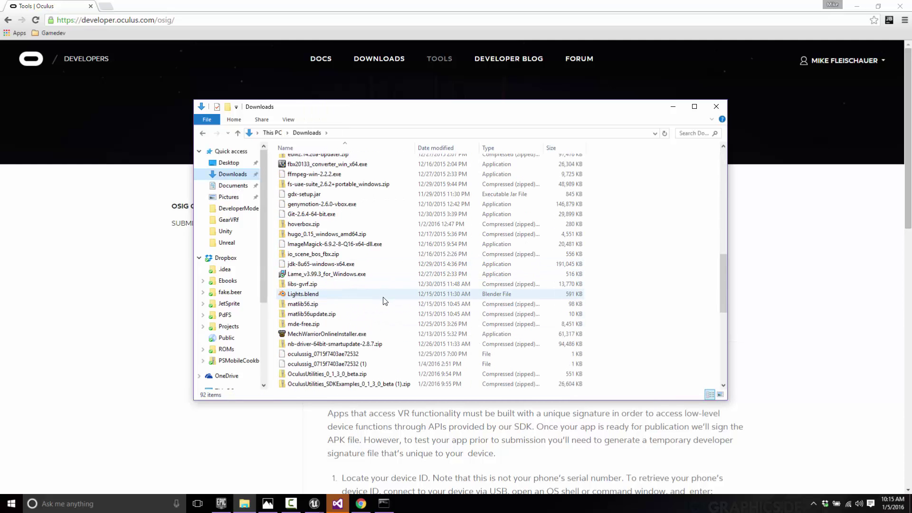
pyautogui.click(318, 354)
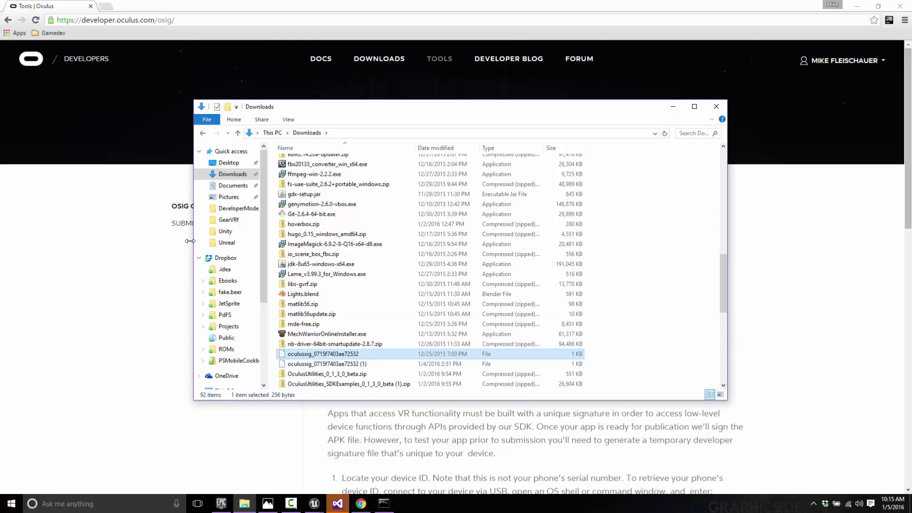
# Step: Open the Data (D:) drive in File Explorer
pyautogui.scroll(-4, 224, 333)
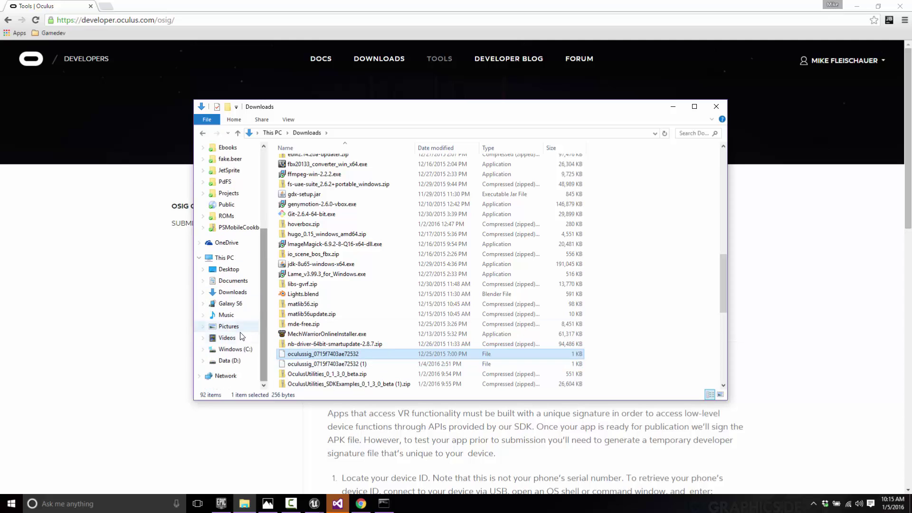
pyautogui.click(231, 360)
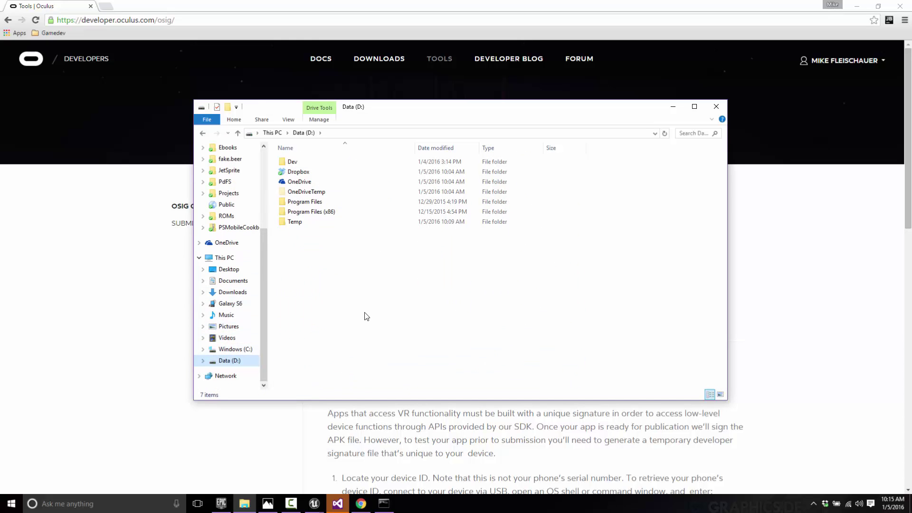
pyautogui.click(290, 503)
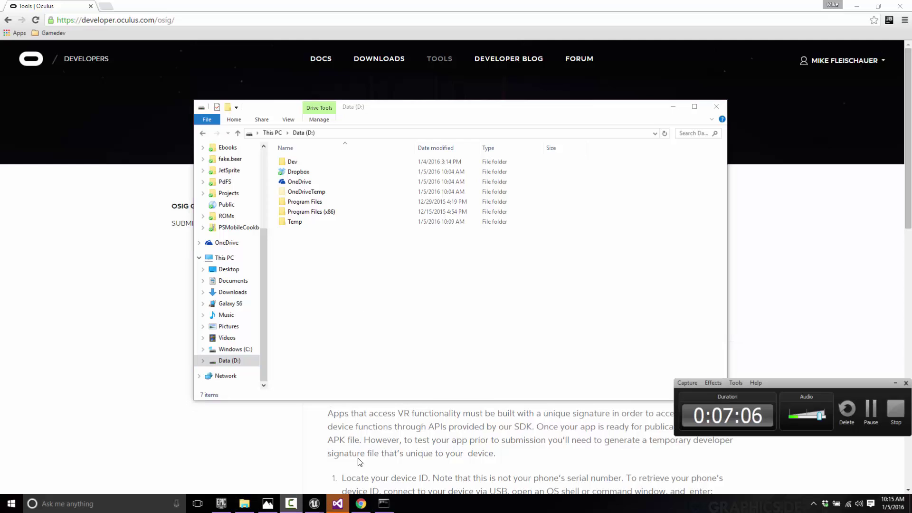
pyautogui.click(562, 369)
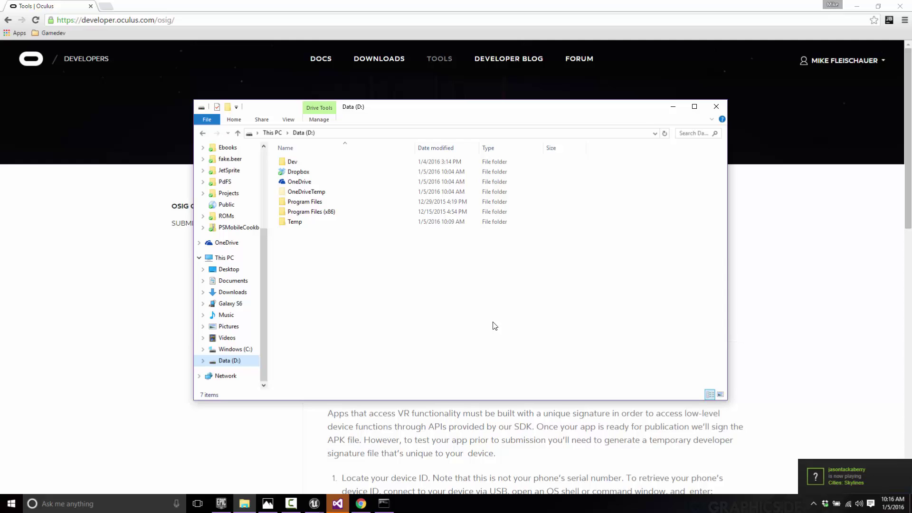
# Step: Open the Program Files (x86)\Epic Games\4.10\Engine\Build\Android\Java\assets folder to check for the Oculus signature file
pyautogui.click(305, 213)
pyautogui.doubleClick(304, 213)
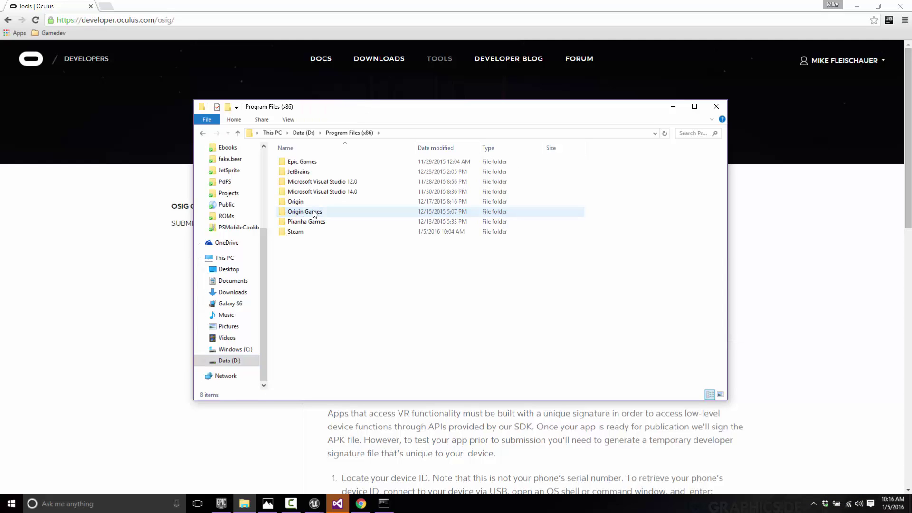
pyautogui.doubleClick(302, 163)
pyautogui.doubleClick(295, 162)
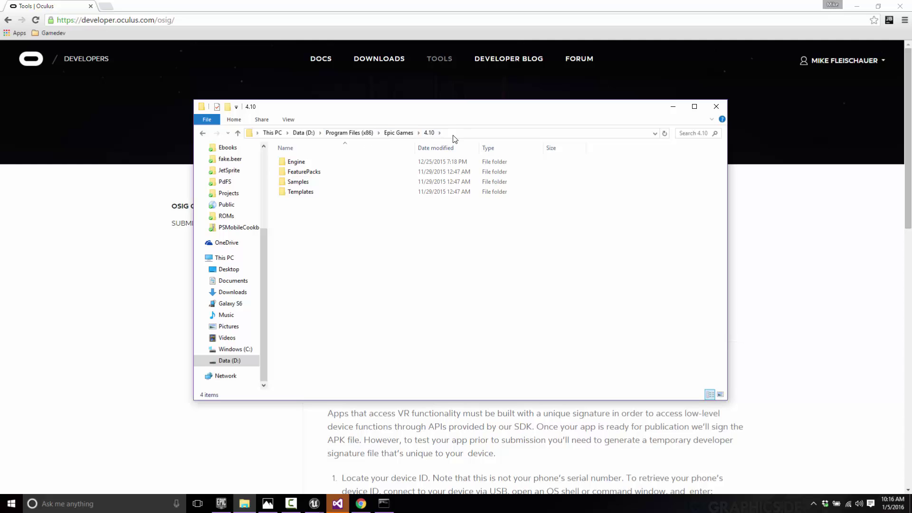
pyautogui.doubleClick(333, 164)
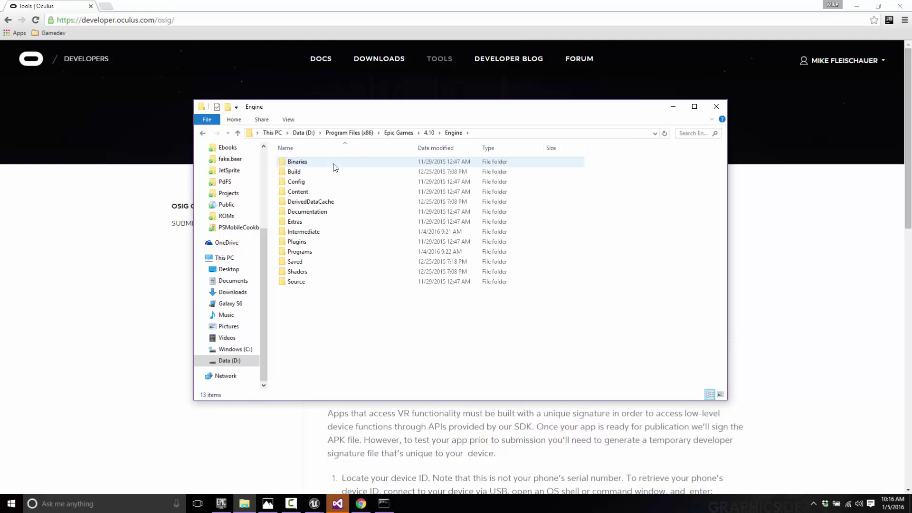
pyautogui.doubleClick(297, 172)
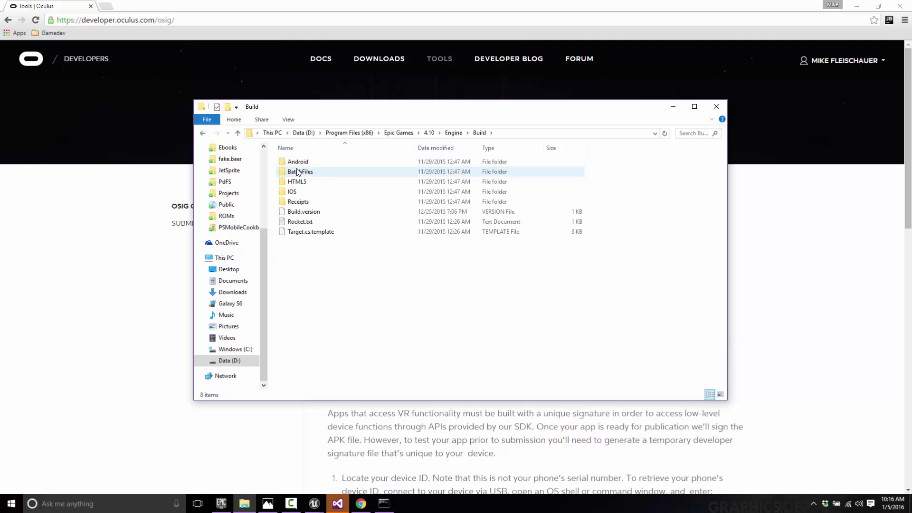
pyautogui.doubleClick(299, 162)
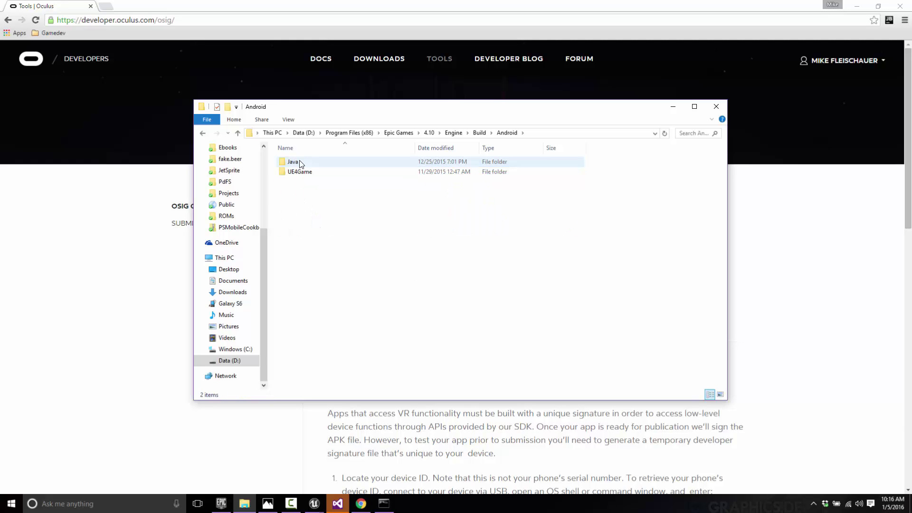
pyautogui.doubleClick(292, 162)
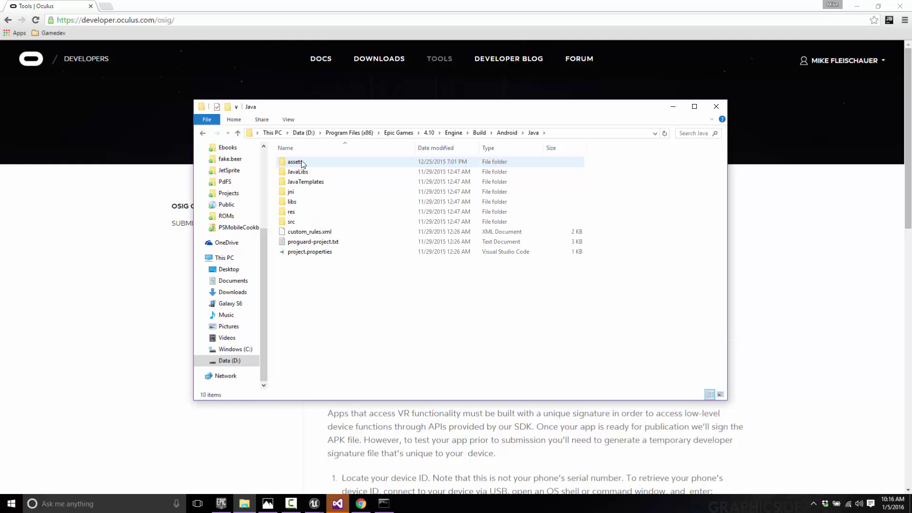
pyautogui.doubleClick(299, 162)
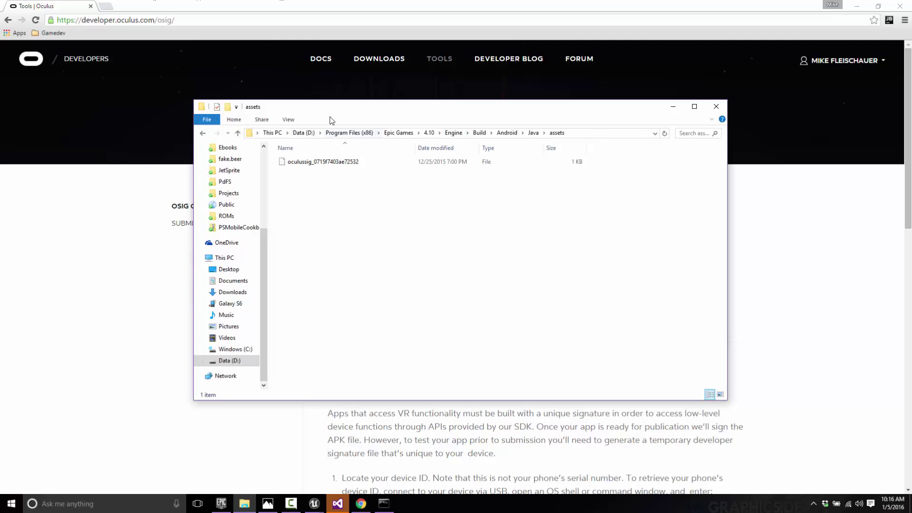
# Step: Switch back to Unreal Editor's Project Settings and review the Android build and advanced APK packaging options
pyautogui.click(315, 503)
pyautogui.click(392, 470)
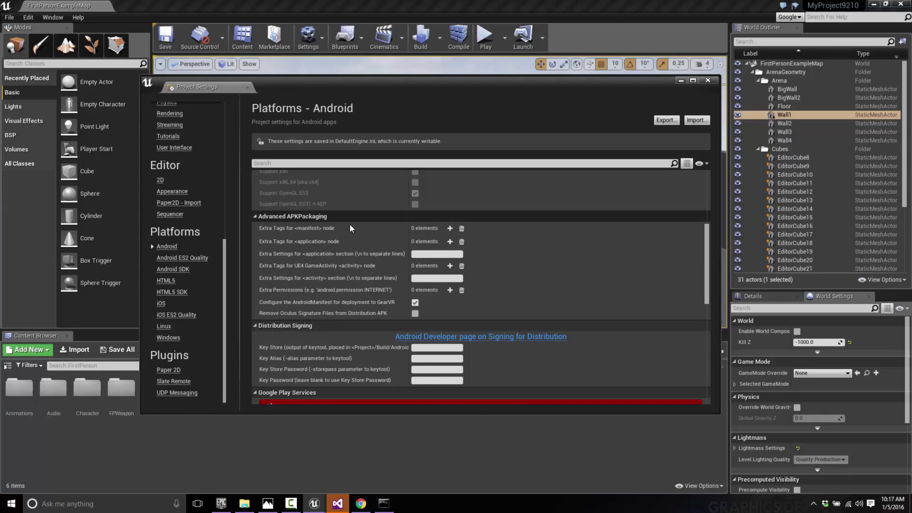
pyautogui.scroll(-3, 487, 258)
pyautogui.scroll(-2, 489, 259)
pyautogui.scroll(10, 489, 260)
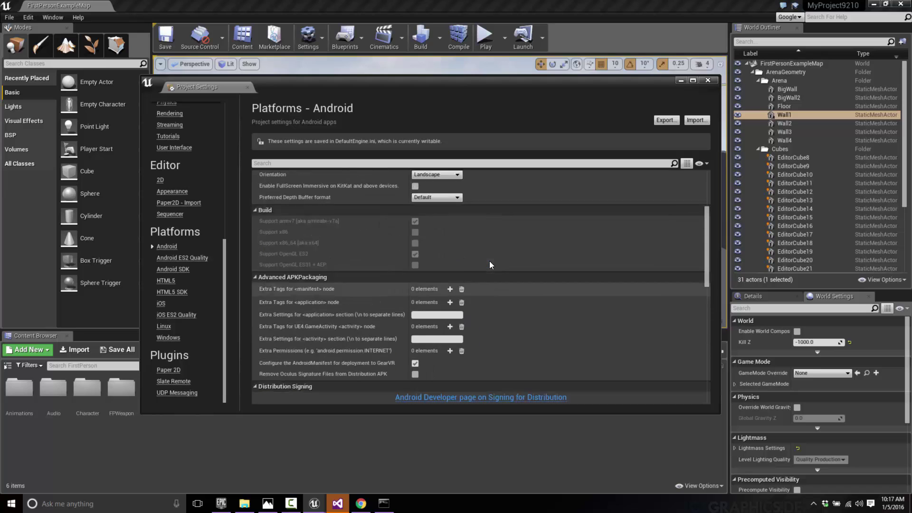
# Step: Configure the project for the Android platform and close the Project Settings
pyautogui.scroll(3, 488, 260)
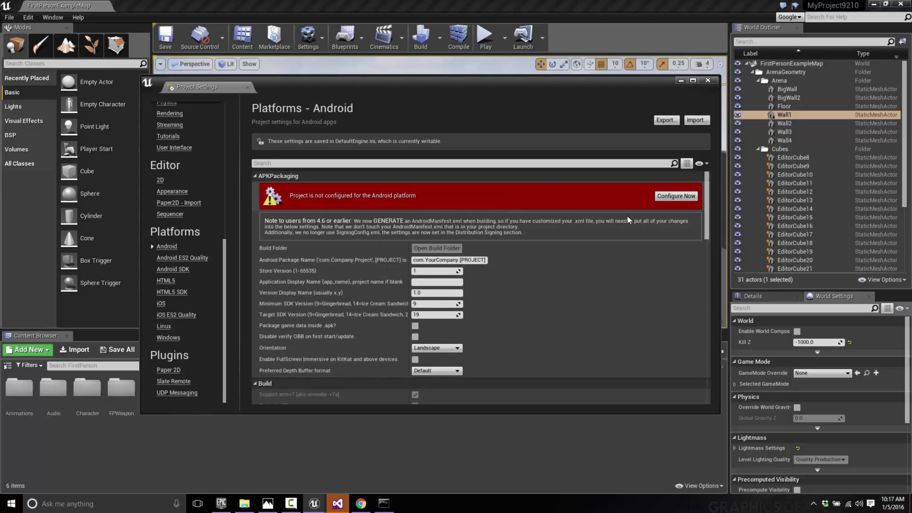
pyautogui.click(684, 195)
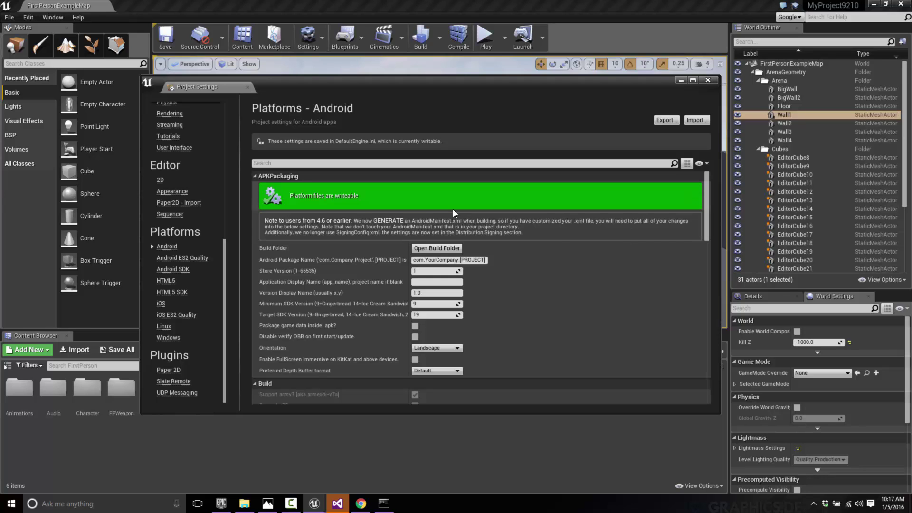
pyautogui.click(709, 80)
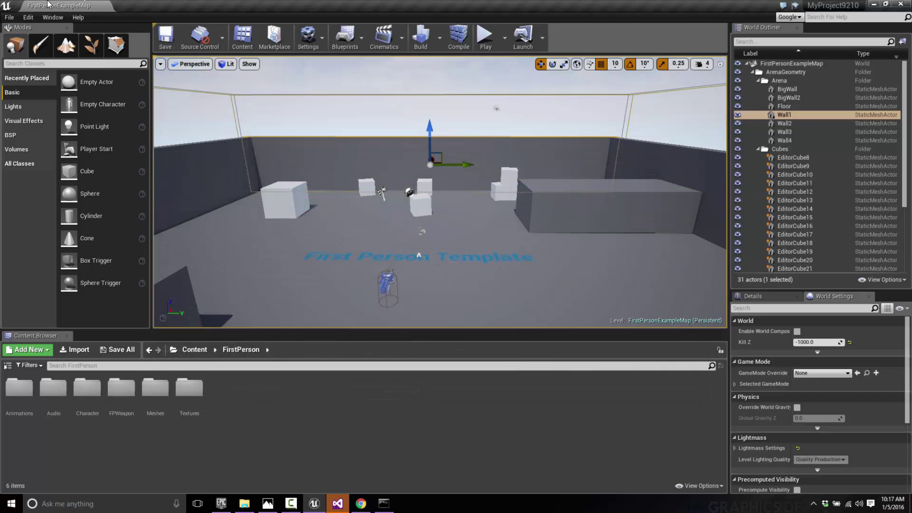
# Step: Bring up the Android texture format choices for packaging the project
pyautogui.click(13, 18)
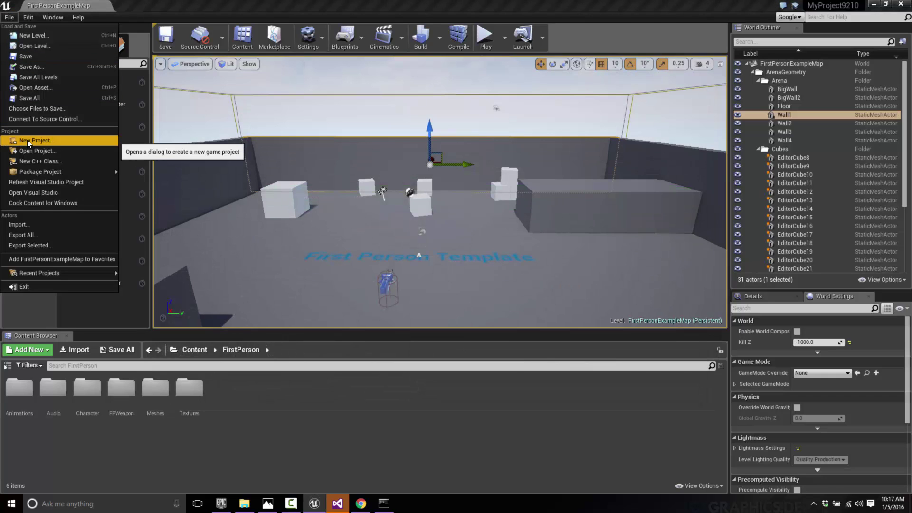
pyautogui.moveTo(75, 176)
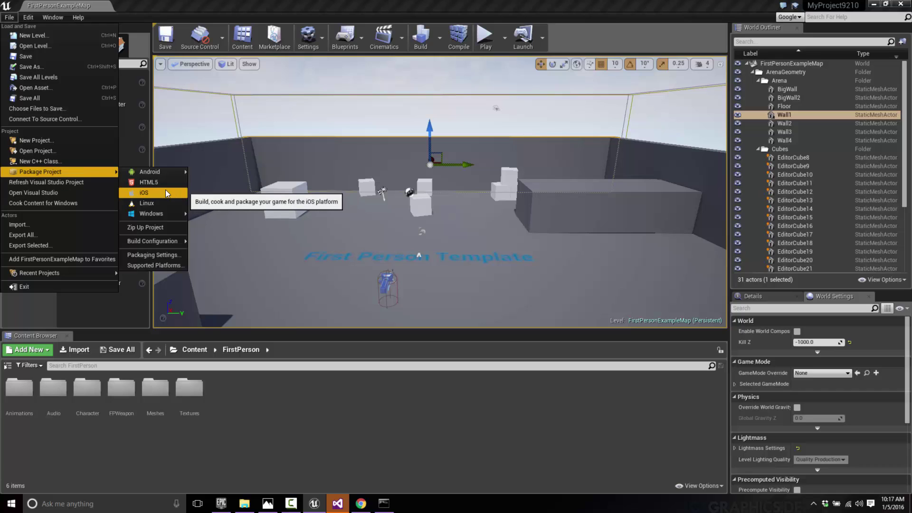
pyautogui.moveTo(159, 172)
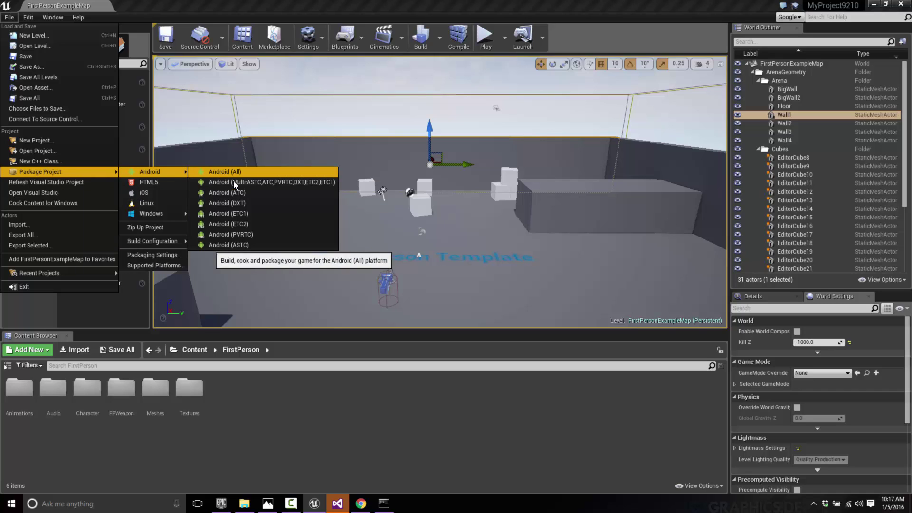